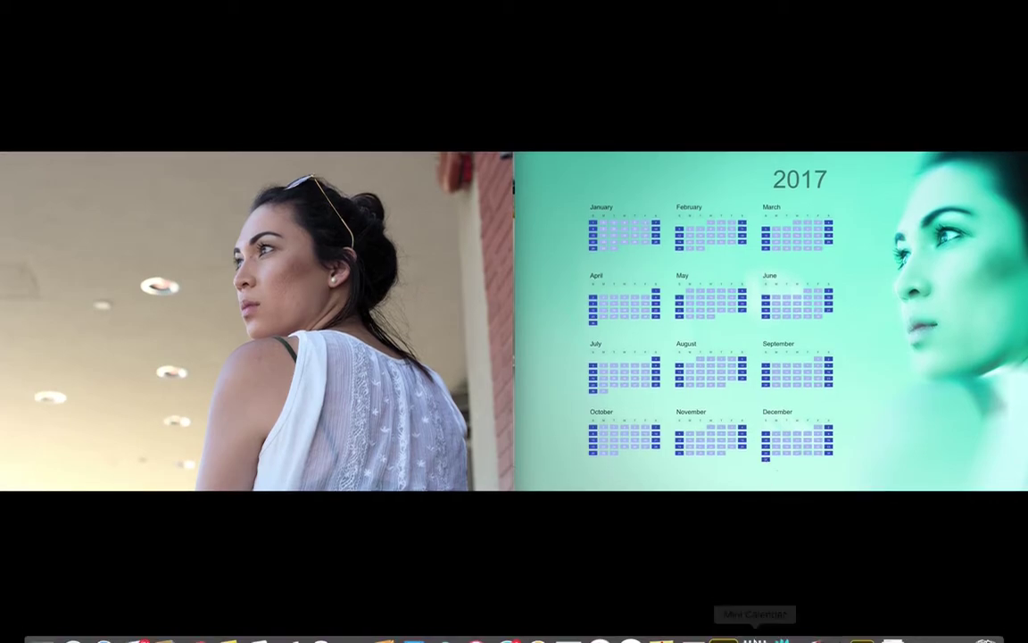
Step: Launch PhotoDirector from the dock so the portrait in the white top opens for adjustment
left_click(723, 622)
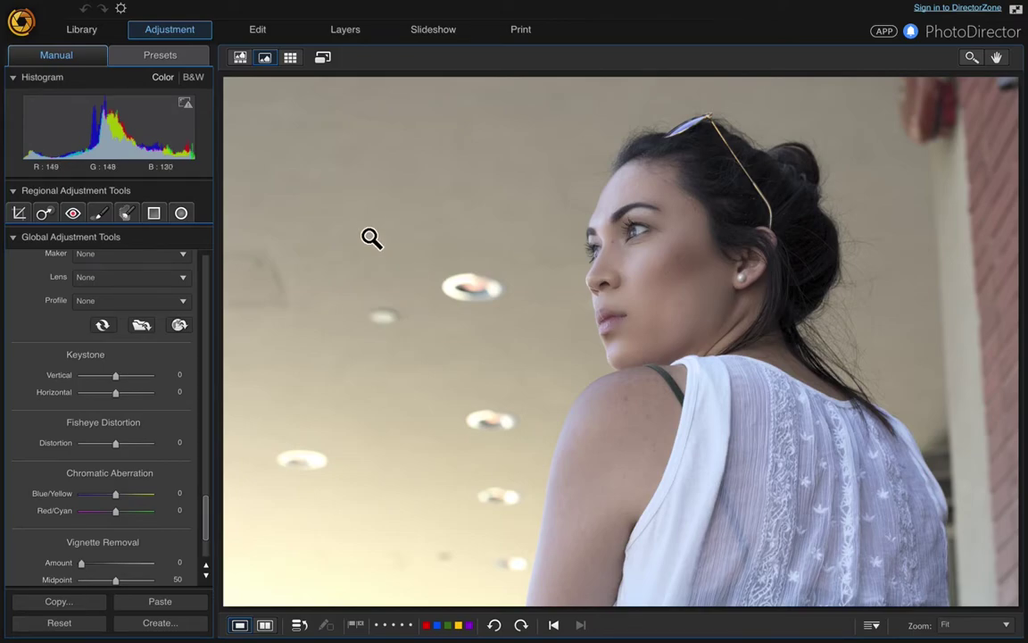
Step: Crop in from the top-right corner and shift the frame up over her face, trimming the brick wall
left_click(19, 214)
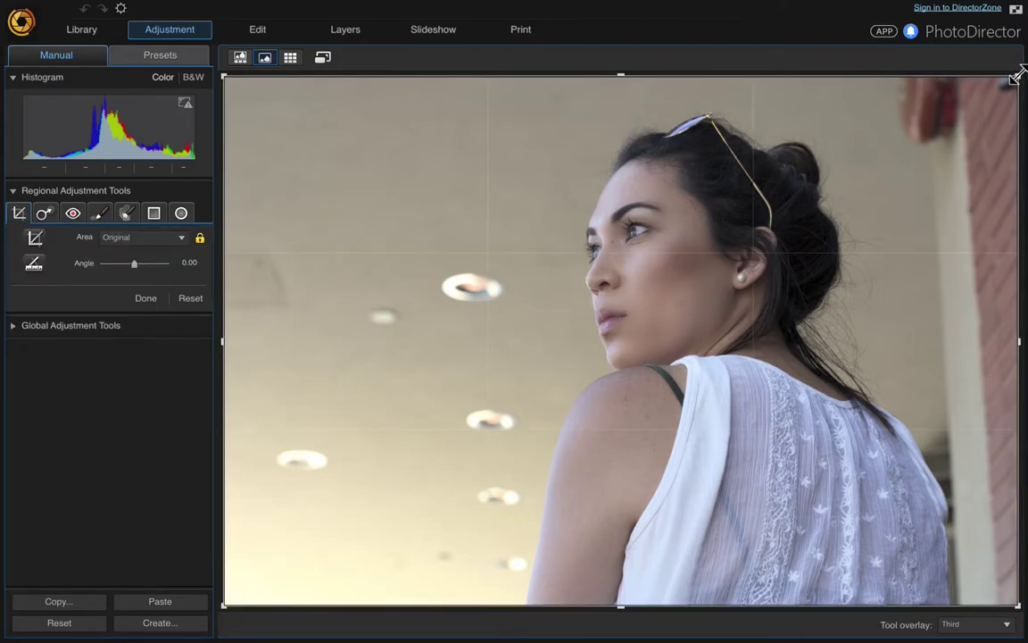
left_click_drag(1018, 76, 737, 113)
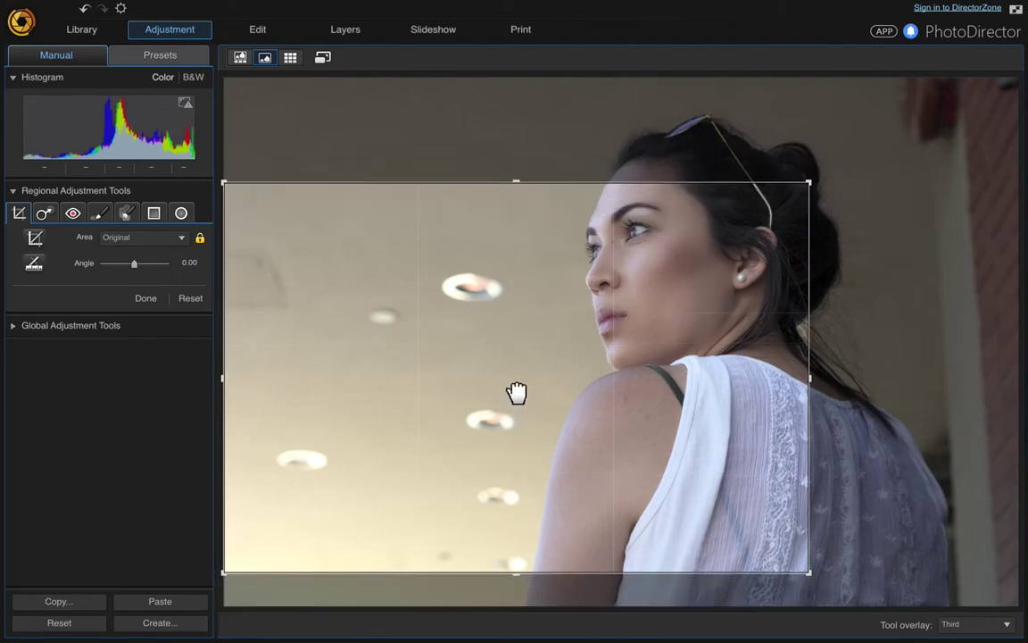
left_click_drag(517, 392, 506, 316)
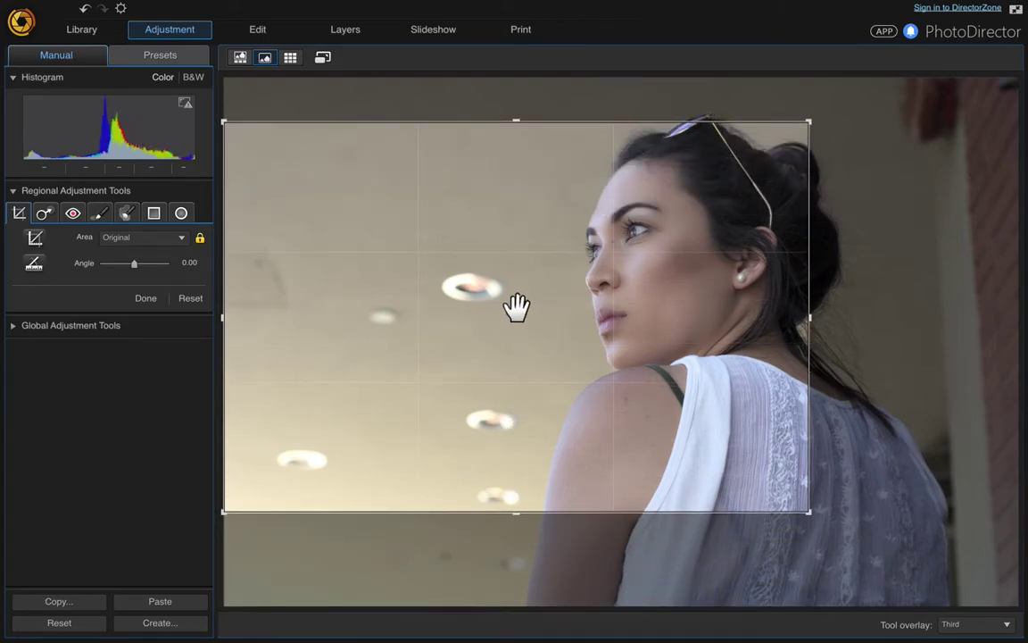
left_click(148, 298)
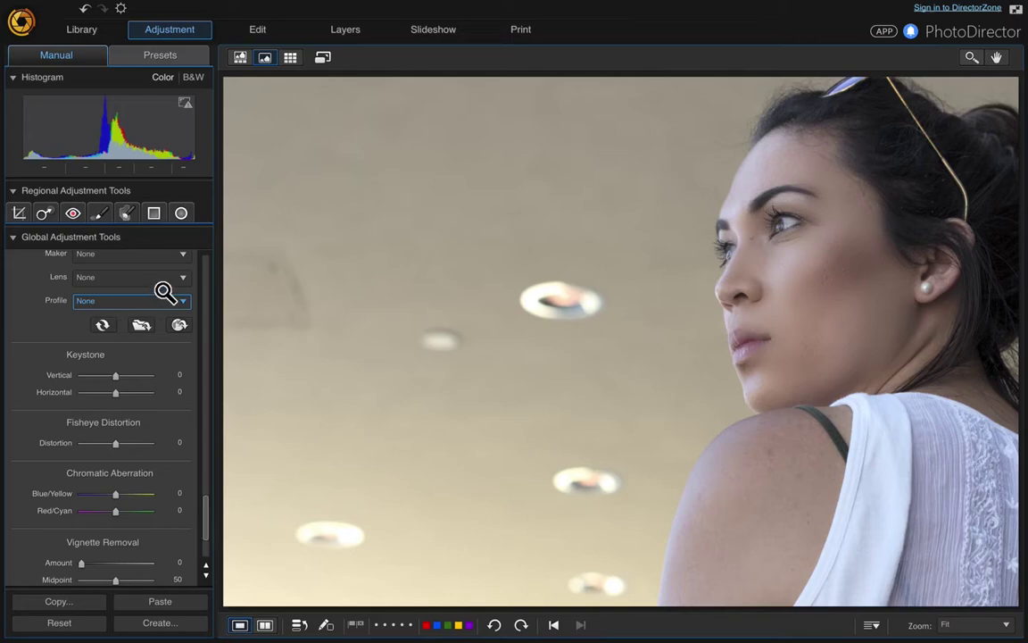
scroll(165, 294, "down", 2)
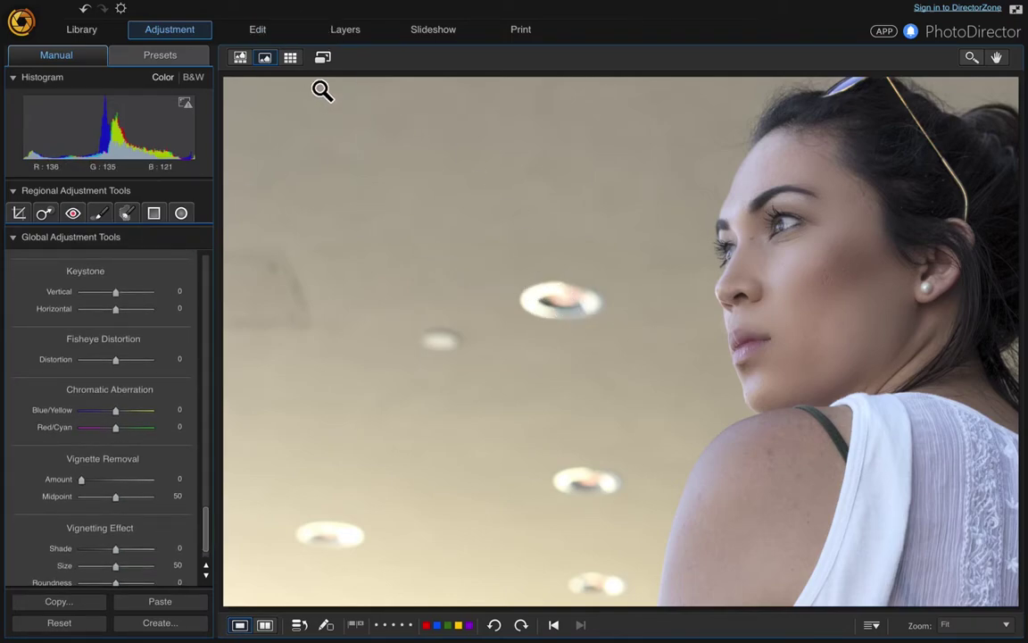
Step: With Smart Patch, outline the ceiling light near the photo centre and cover it with plain ceiling
left_click(259, 30)
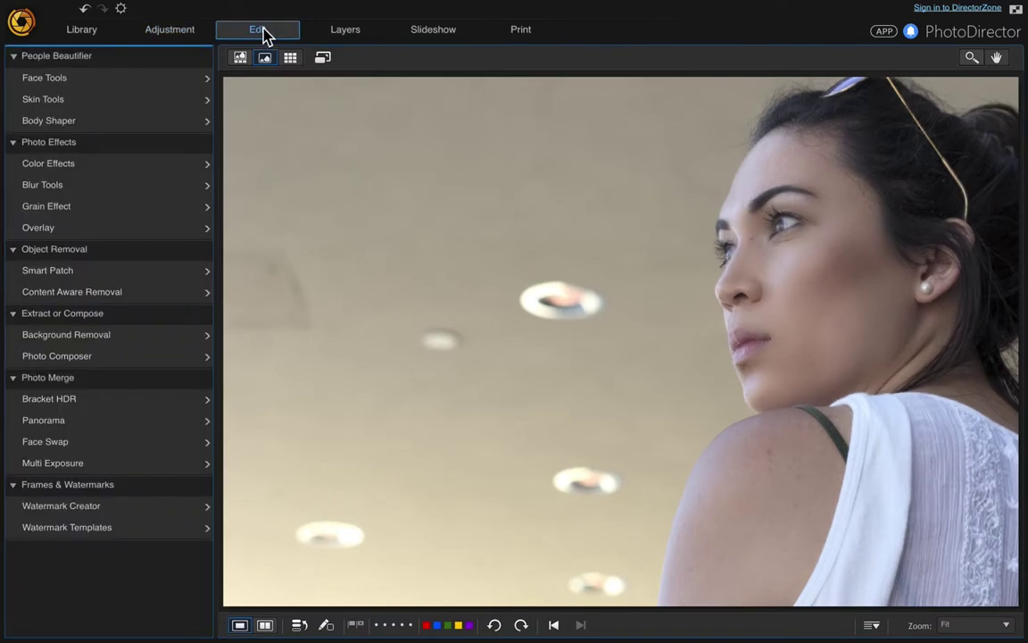
left_click(202, 274)
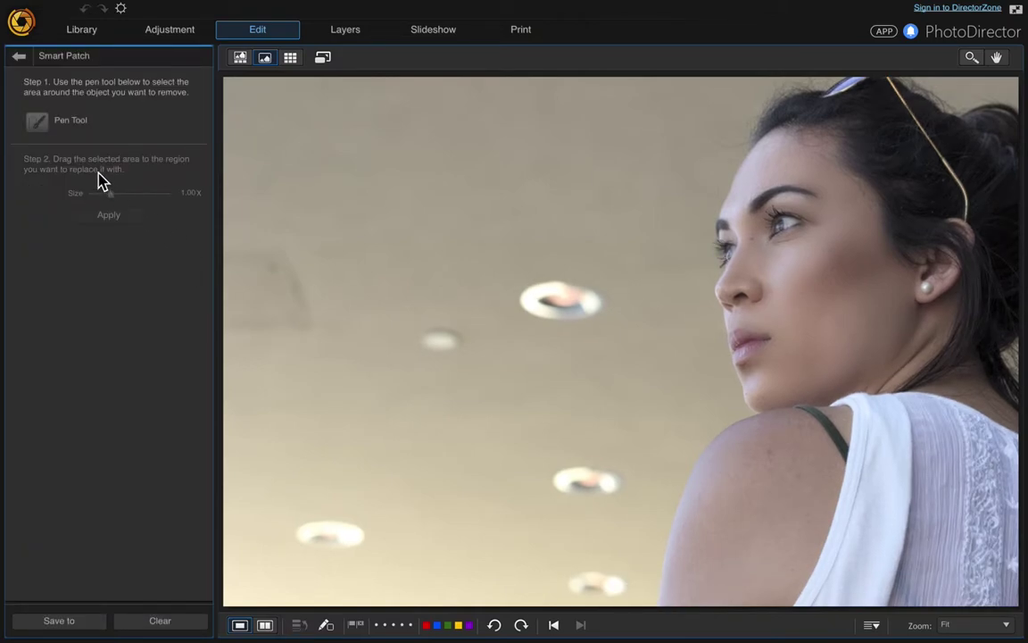
left_click(40, 119)
mouse_move(576, 272)
left_mouse_down()
mouse_move(525, 280)
mouse_move(515, 304)
mouse_move(524, 322)
mouse_move(578, 326)
mouse_move(614, 308)
mouse_move(593, 275)
mouse_move(544, 289)
left_mouse_up()
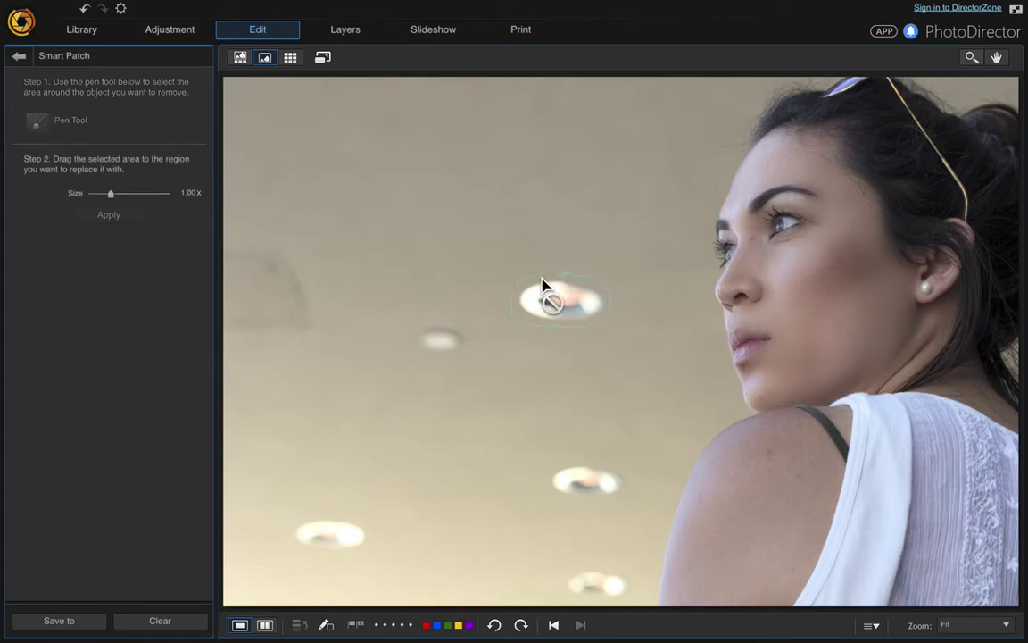
left_click_drag(580, 322, 554, 223)
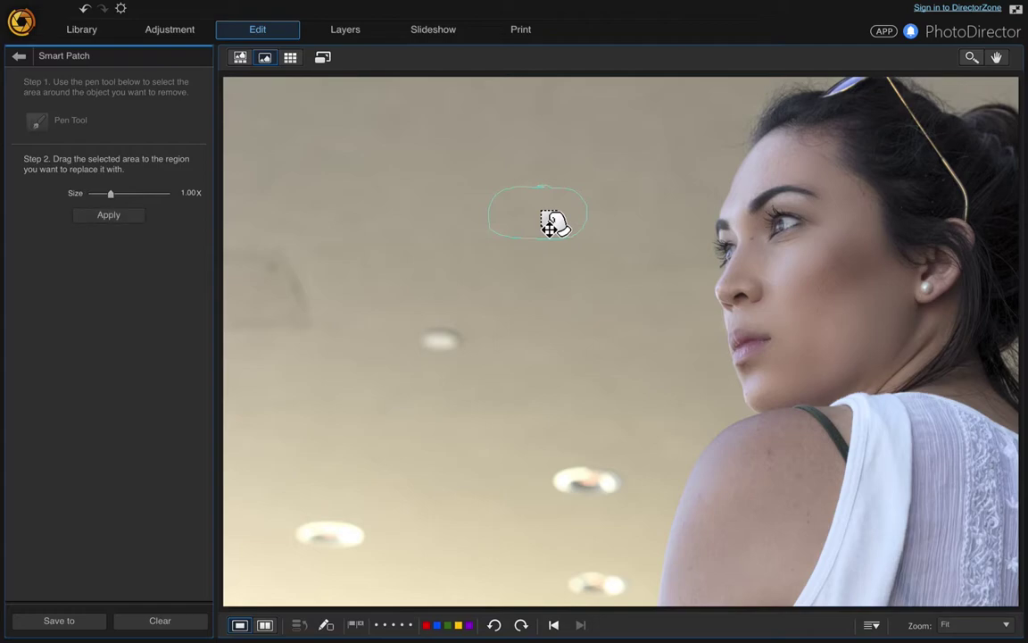
left_click(115, 222)
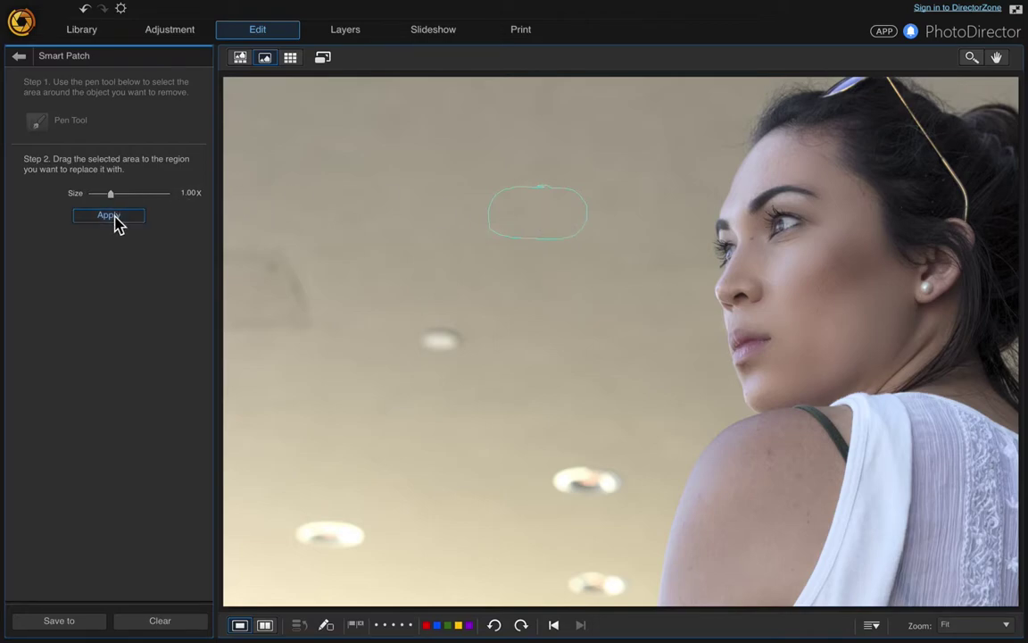
Step: Patch out the small left ceiling light and the light beside her shoulder
left_click(38, 125)
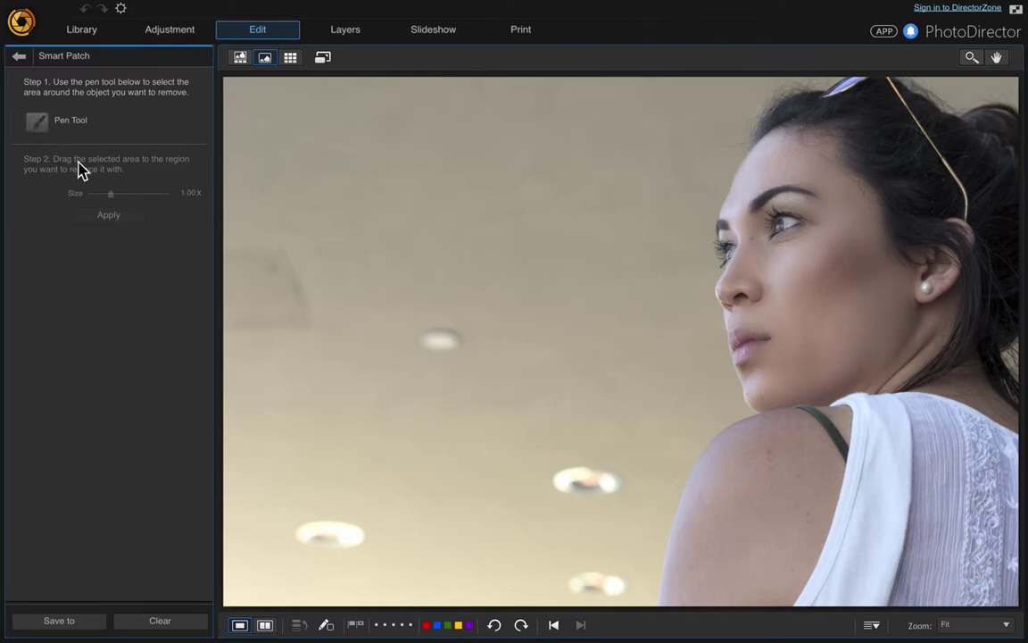
mouse_move(448, 321)
left_mouse_down()
mouse_move(422, 326)
mouse_move(424, 353)
mouse_move(469, 354)
mouse_move(474, 341)
mouse_move(458, 323)
mouse_move(444, 326)
mouse_move(459, 284)
left_mouse_up()
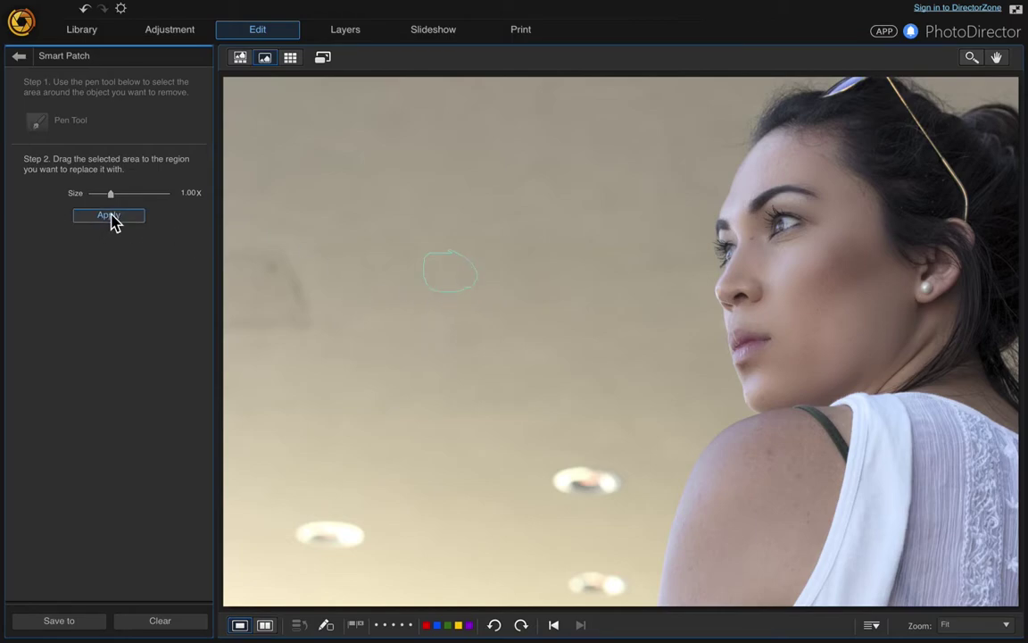
left_click(109, 215)
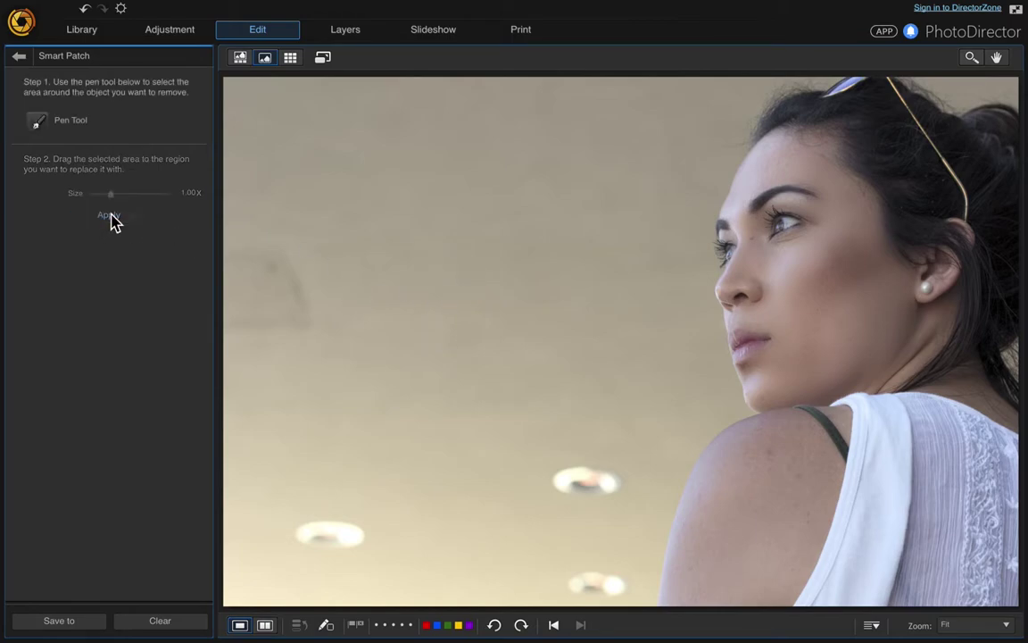
left_click(35, 125)
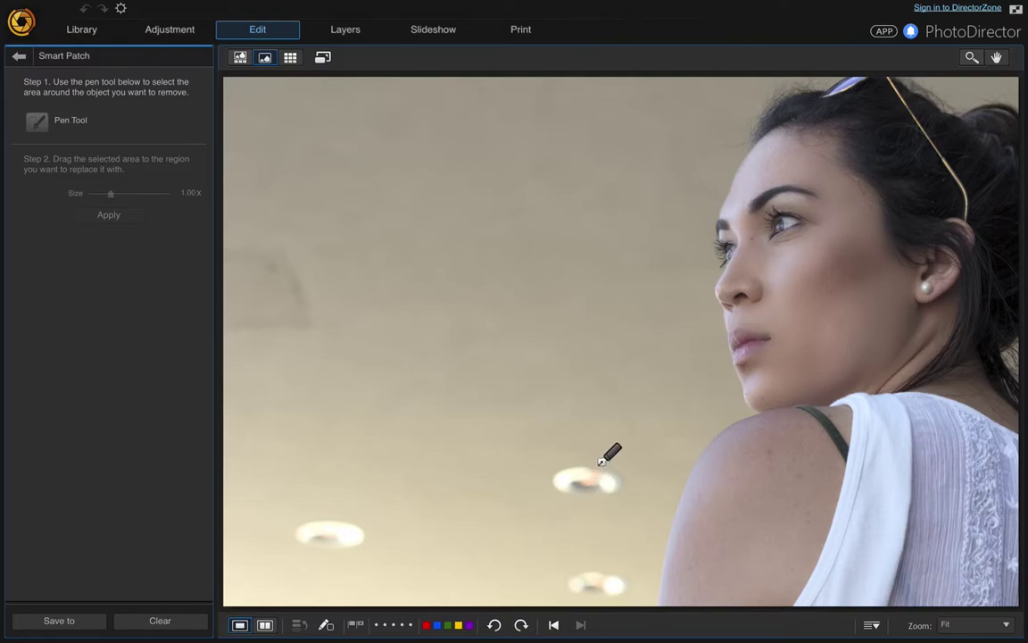
mouse_move(591, 458)
left_mouse_down()
mouse_move(552, 468)
mouse_move(555, 493)
mouse_move(607, 500)
mouse_move(631, 474)
mouse_move(610, 453)
mouse_move(585, 461)
left_mouse_up()
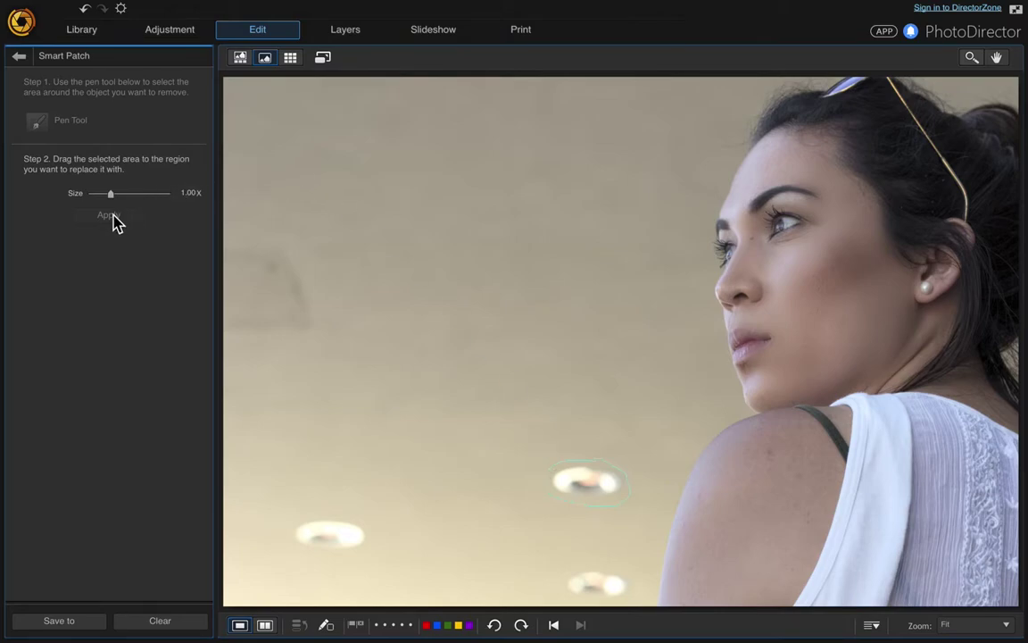
left_click_drag(601, 494, 601, 377)
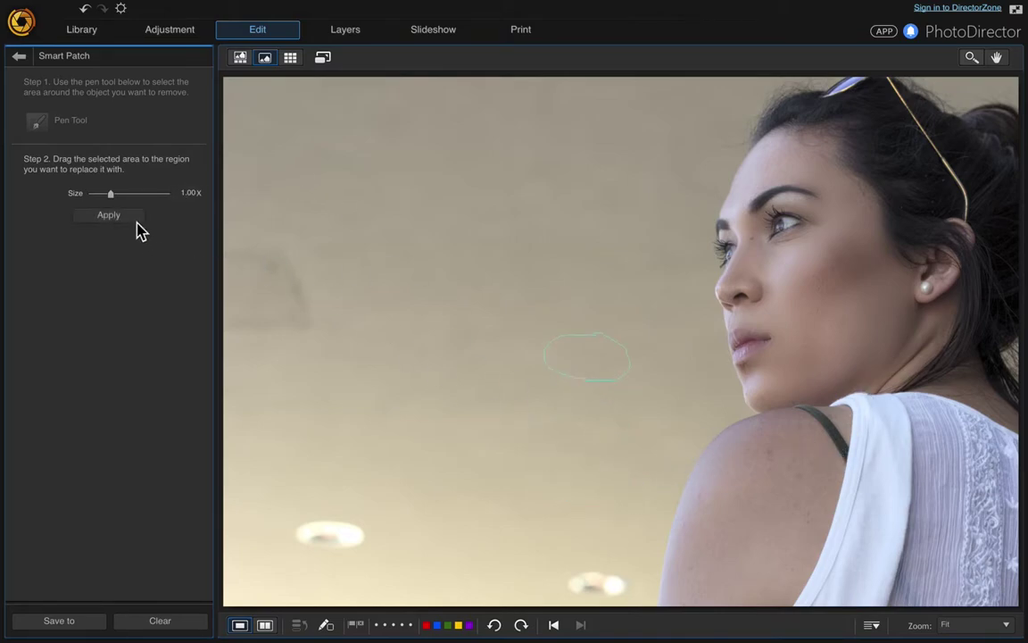
left_click(134, 217)
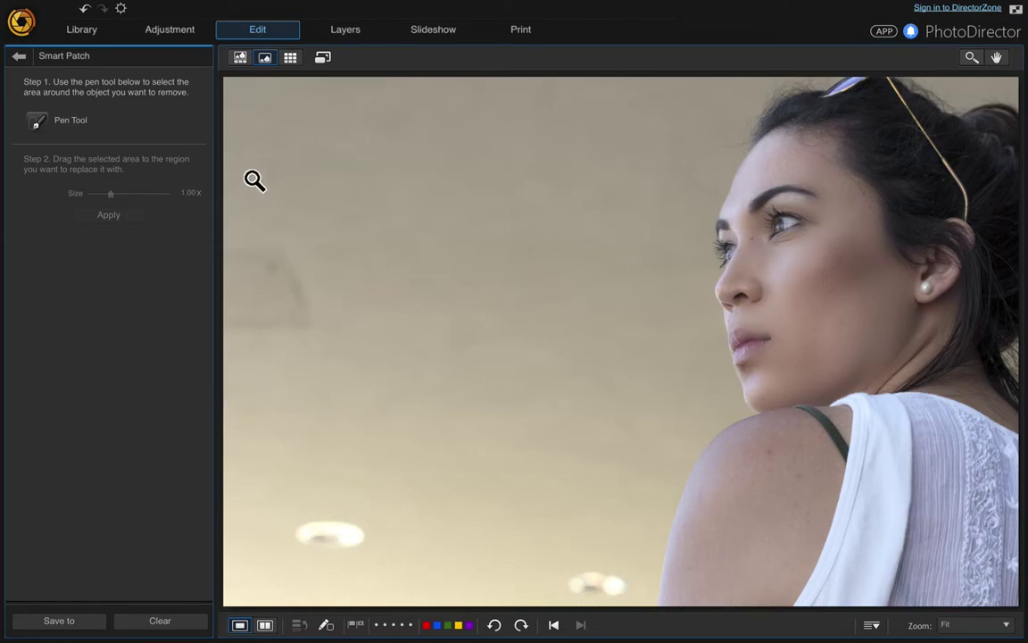
Step: Leave Smart Patch and save the patched photo as a virtual copy
left_click(18, 59)
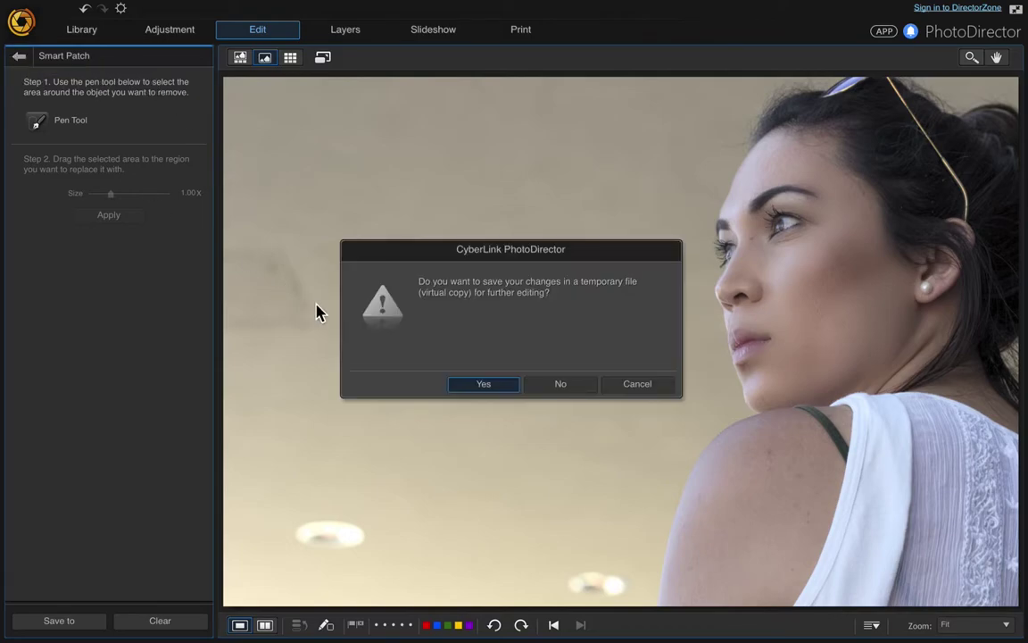
left_click(481, 385)
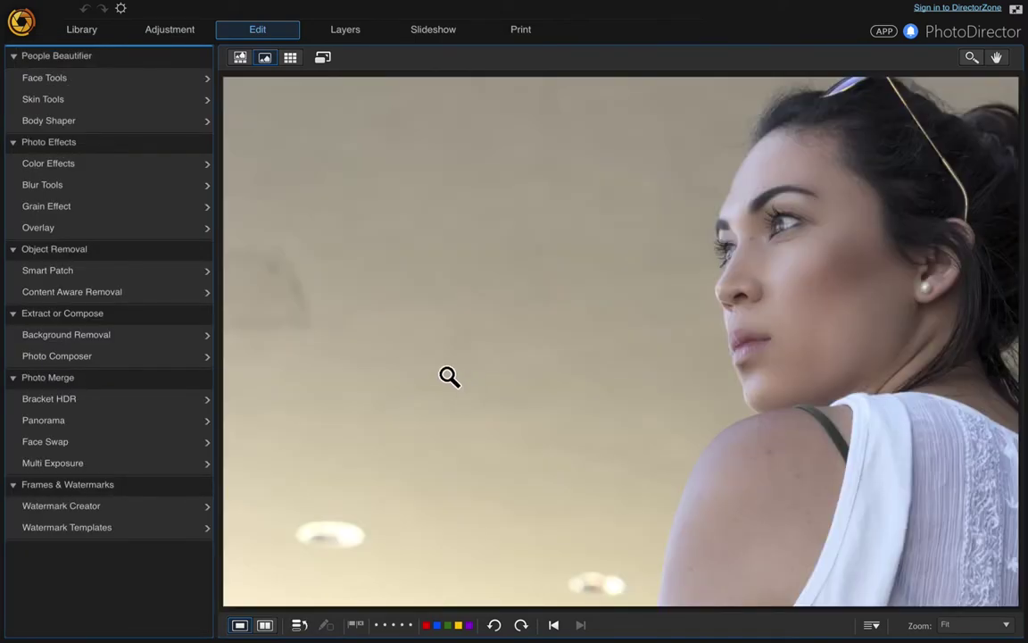
Step: Apply the Isabella Blue preset from Default Presets > People to tint the portrait teal
left_click(192, 35)
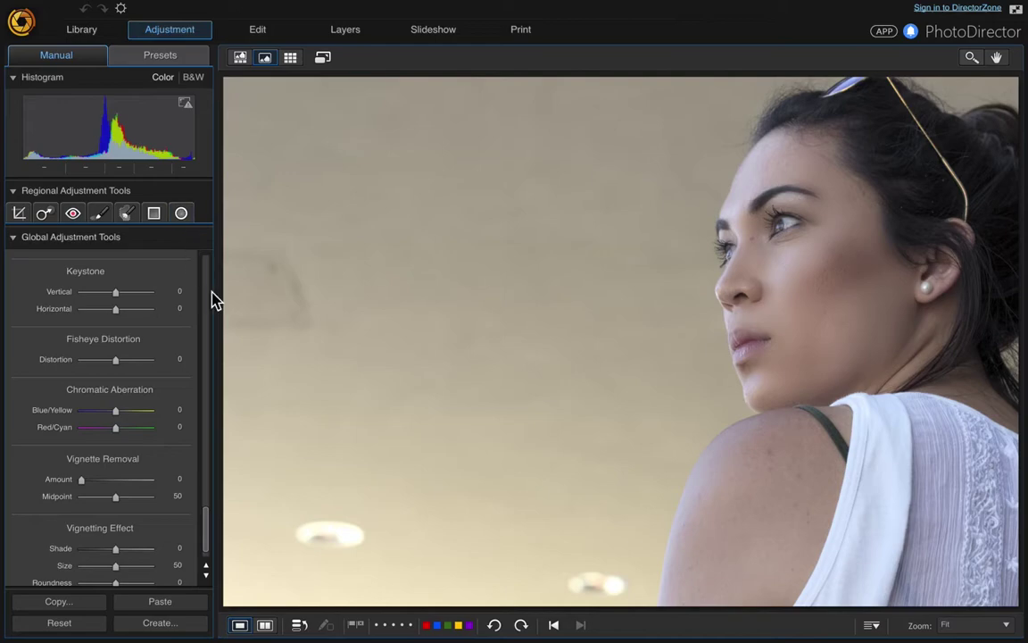
left_click(161, 57)
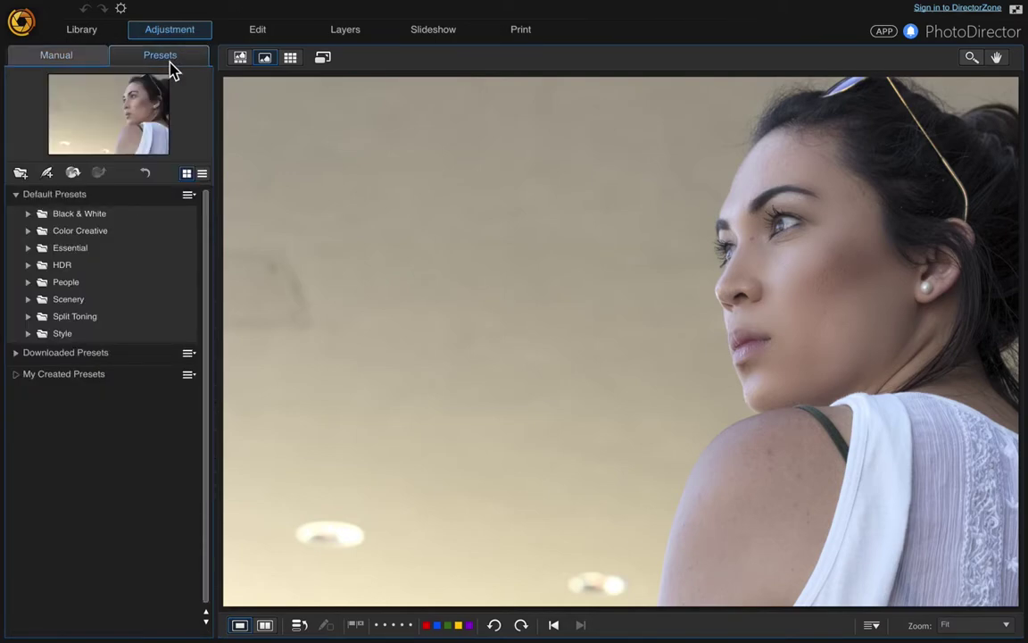
left_click(27, 283)
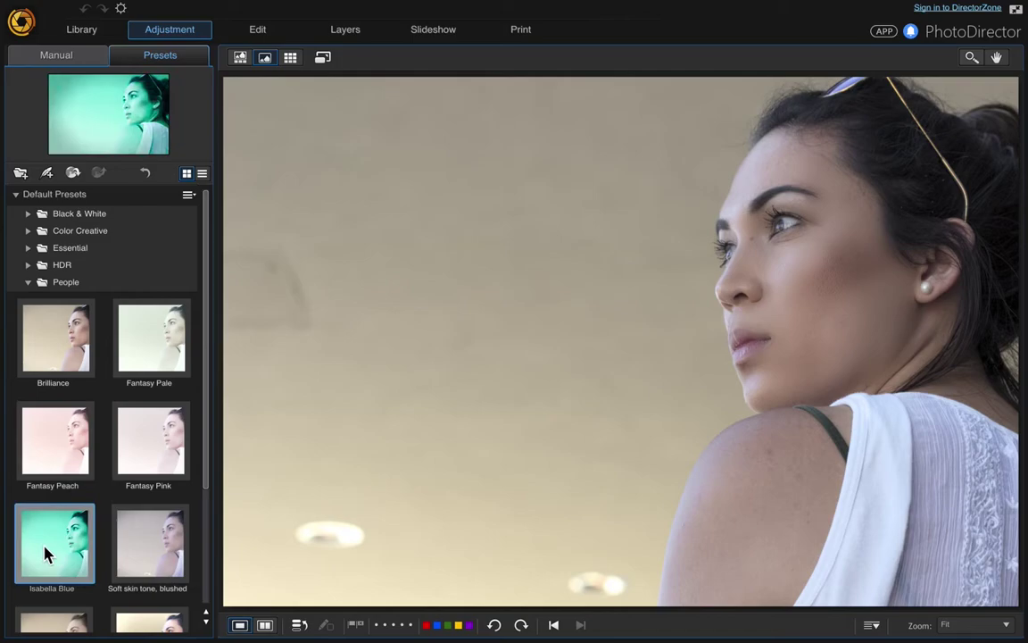
left_click(49, 555)
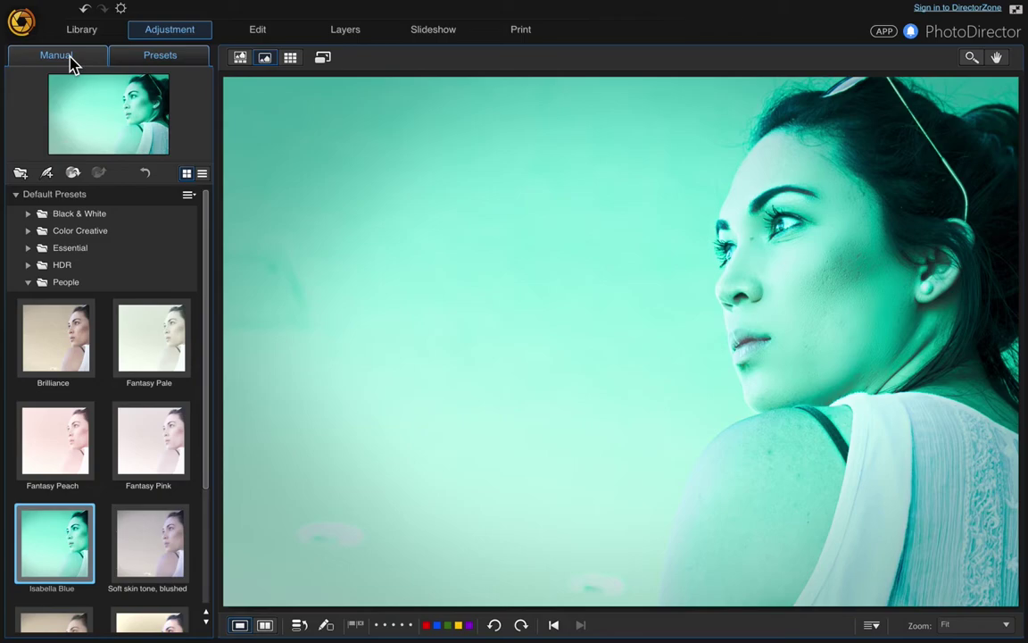
Step: Crop the teal portrait tighter around her face and shoulder and apply the crop
left_click(70, 61)
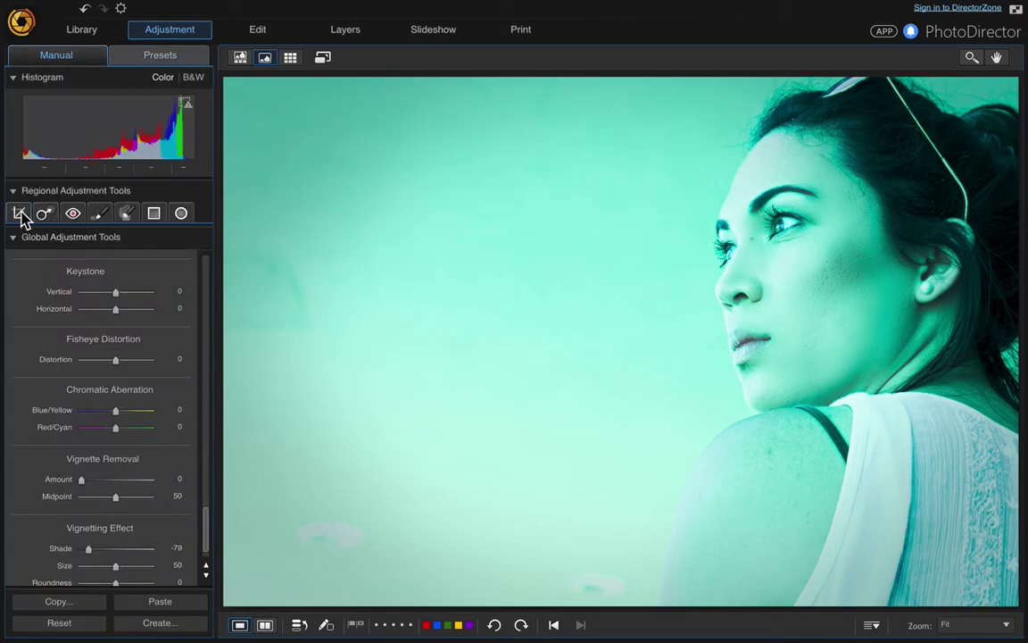
left_click(20, 215)
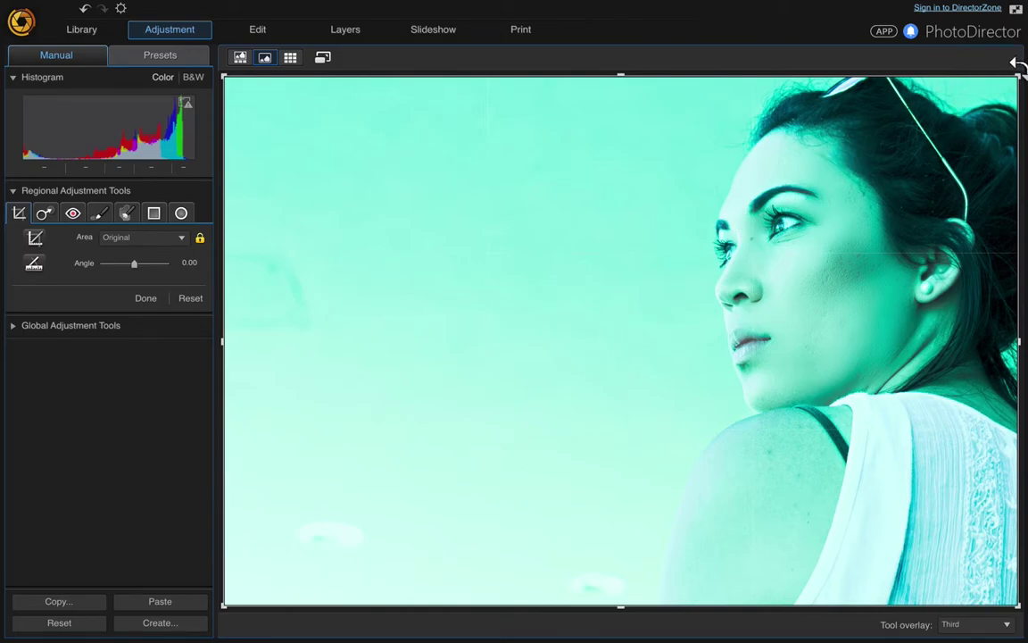
left_click_drag(1017, 76, 940, 128)
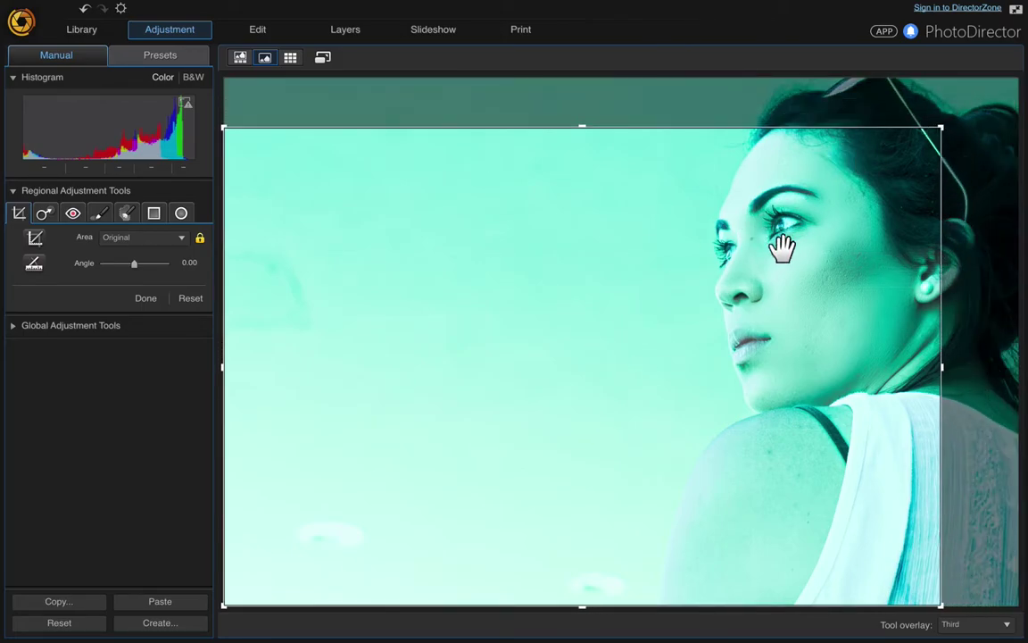
left_click_drag(782, 248, 783, 217)
left_click_drag(953, 98, 860, 133)
left_click_drag(680, 296, 739, 231)
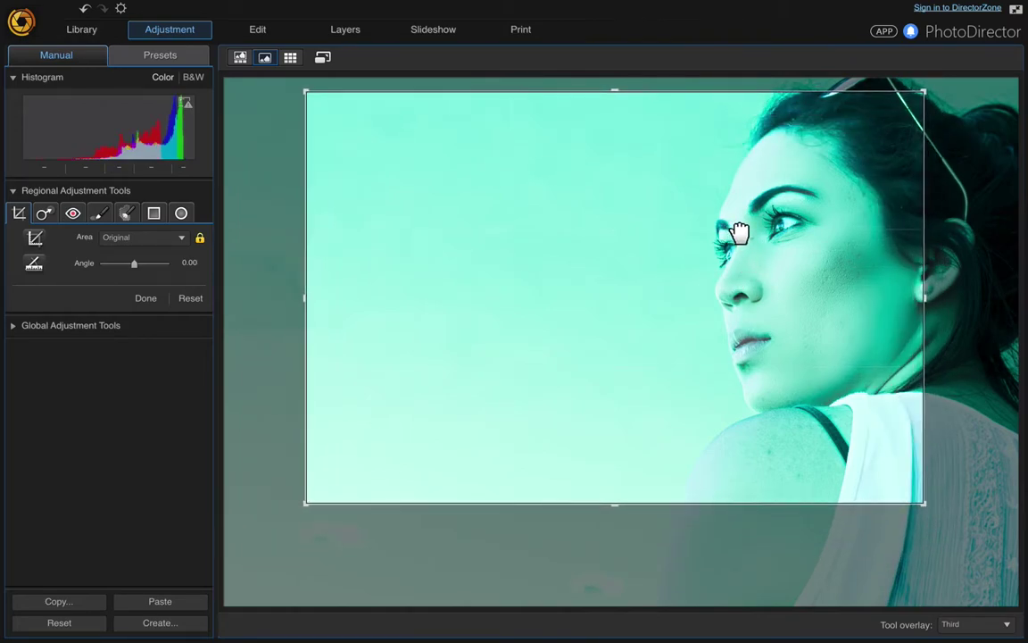
left_click(147, 298)
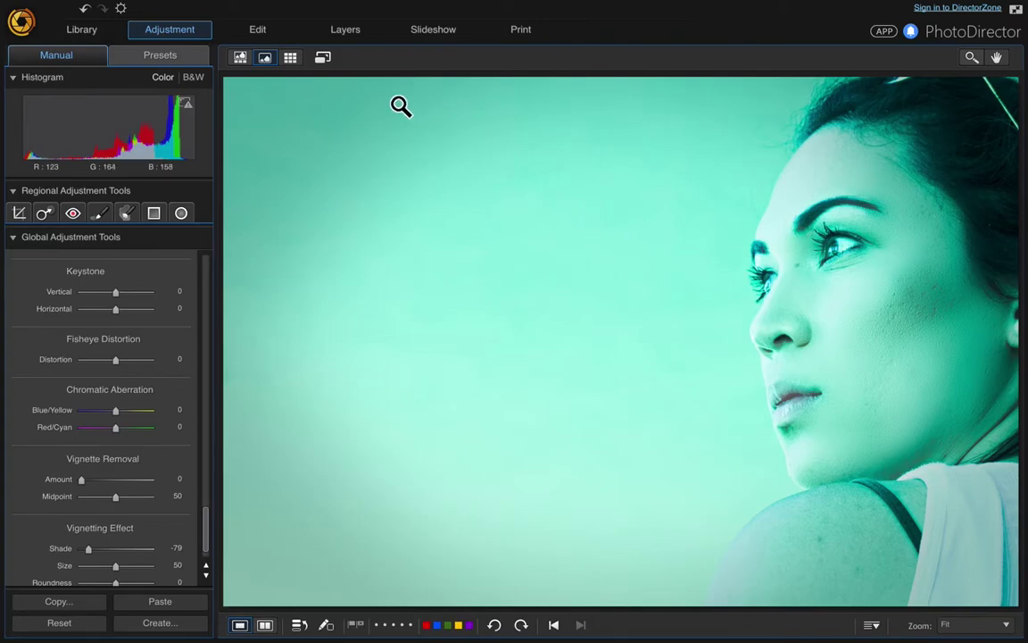
Step: Set up the Skin Smoother with Fine tune detail on and Smoothness and Detail at 100
left_click(268, 30)
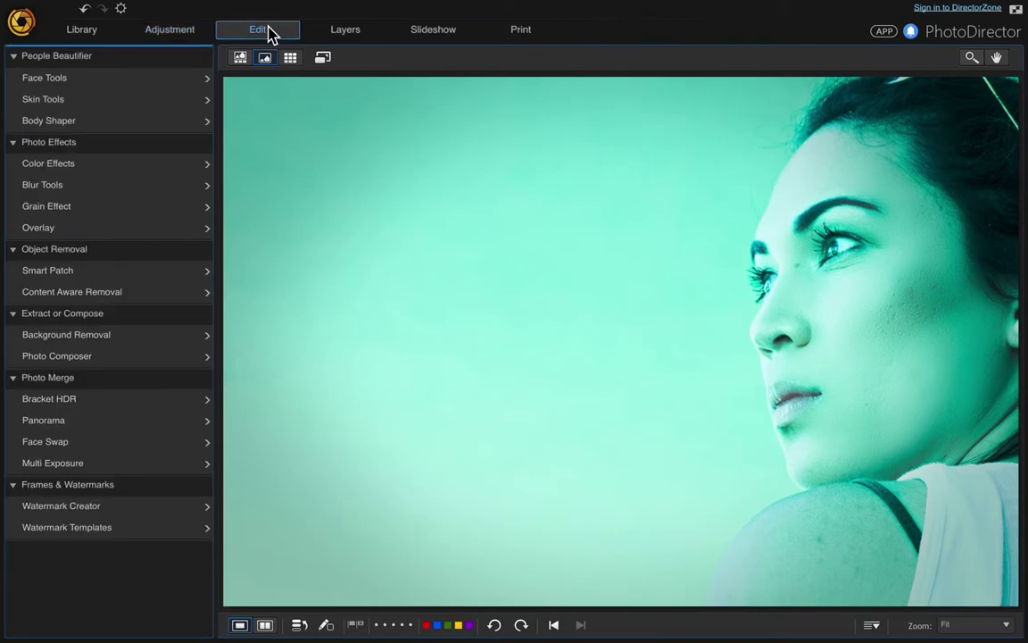
left_click(204, 104)
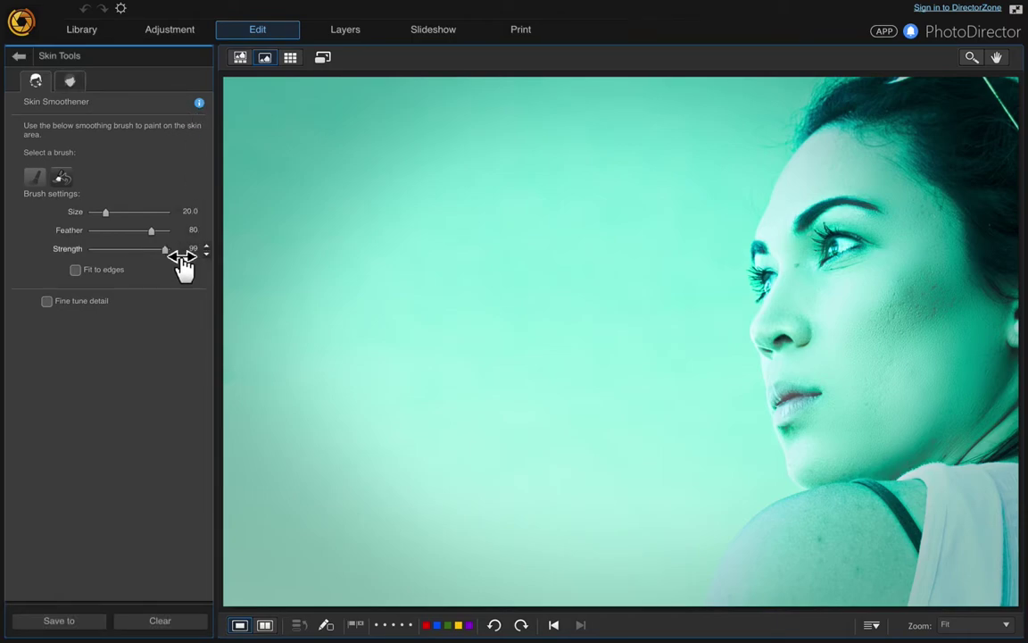
left_click(166, 252)
left_click(47, 303)
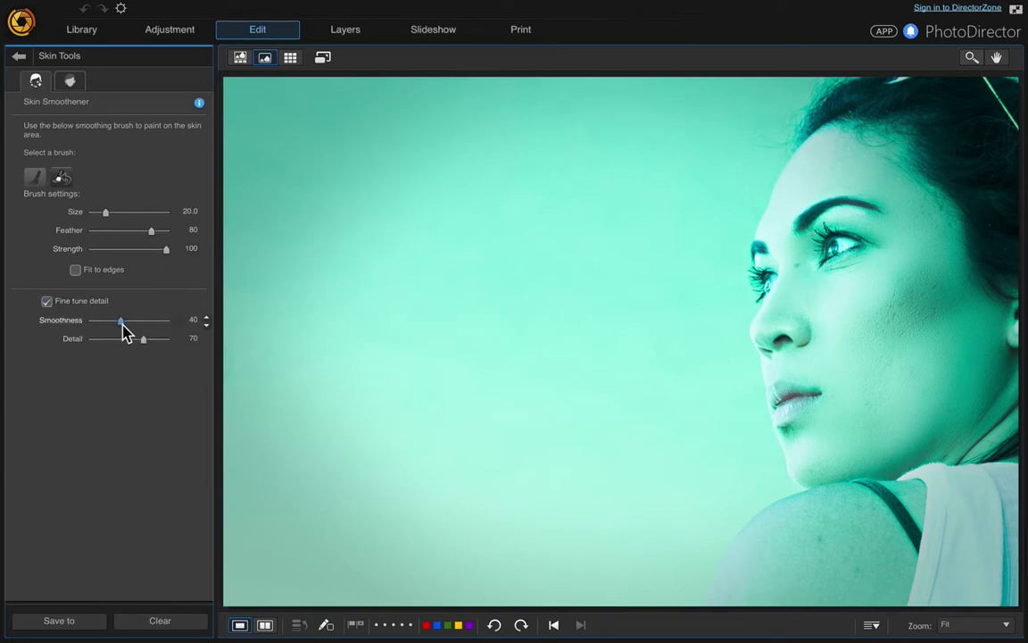
left_click(144, 340)
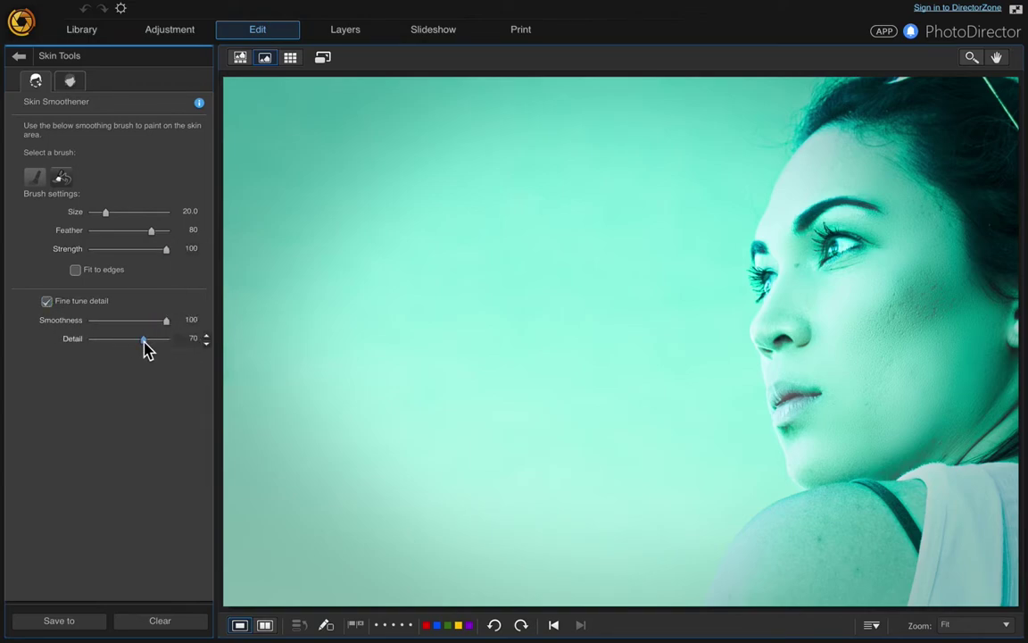
left_click_drag(145, 341, 174, 358)
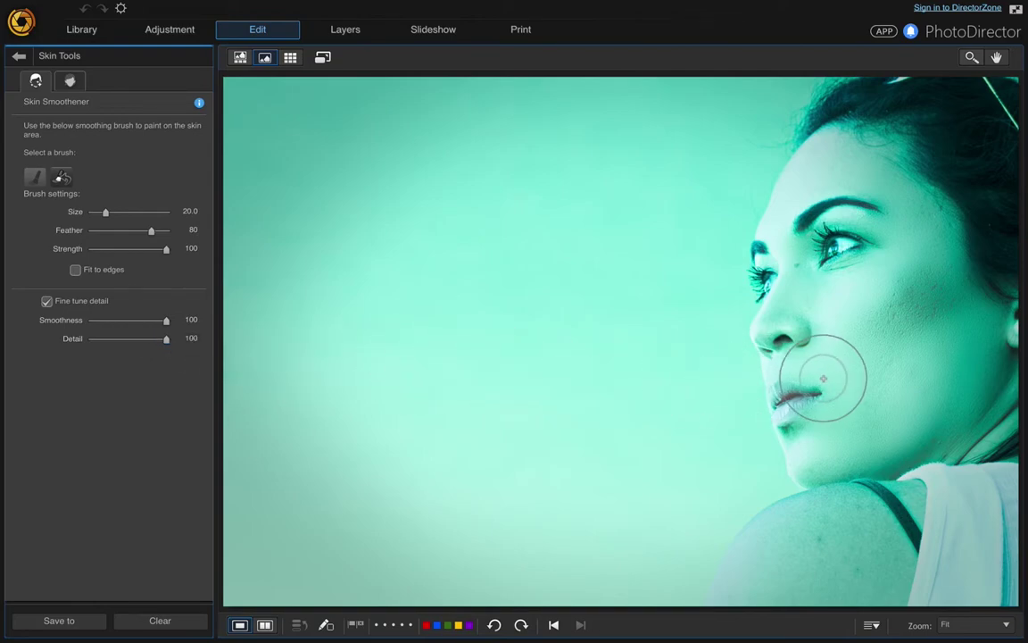
Step: Brush the smoother over her cheek and across her forehead
scroll(828, 376, "up", 4)
mouse_move(828, 375)
left_mouse_down()
mouse_move(943, 269)
mouse_move(886, 360)
mouse_move(955, 235)
mouse_move(886, 345)
mouse_move(902, 232)
mouse_move(885, 204)
mouse_move(831, 217)
mouse_move(866, 168)
mouse_move(956, 252)
mouse_move(878, 235)
mouse_move(820, 259)
mouse_move(791, 294)
mouse_move(792, 224)
mouse_move(800, 342)
mouse_move(772, 331)
mouse_move(804, 356)
mouse_move(809, 329)
mouse_move(823, 382)
mouse_move(819, 417)
mouse_move(803, 429)
mouse_move(803, 462)
mouse_move(865, 418)
mouse_move(884, 466)
mouse_move(808, 482)
mouse_move(839, 555)
mouse_move(871, 540)
mouse_move(831, 546)
mouse_move(743, 593)
mouse_move(822, 532)
mouse_move(761, 556)
mouse_move(823, 512)
mouse_move(764, 526)
mouse_move(810, 492)
mouse_move(758, 553)
mouse_move(816, 568)
mouse_move(896, 519)
mouse_move(868, 582)
mouse_move(928, 461)
mouse_move(855, 533)
left_mouse_up()
scroll(900, 425, "up", 5)
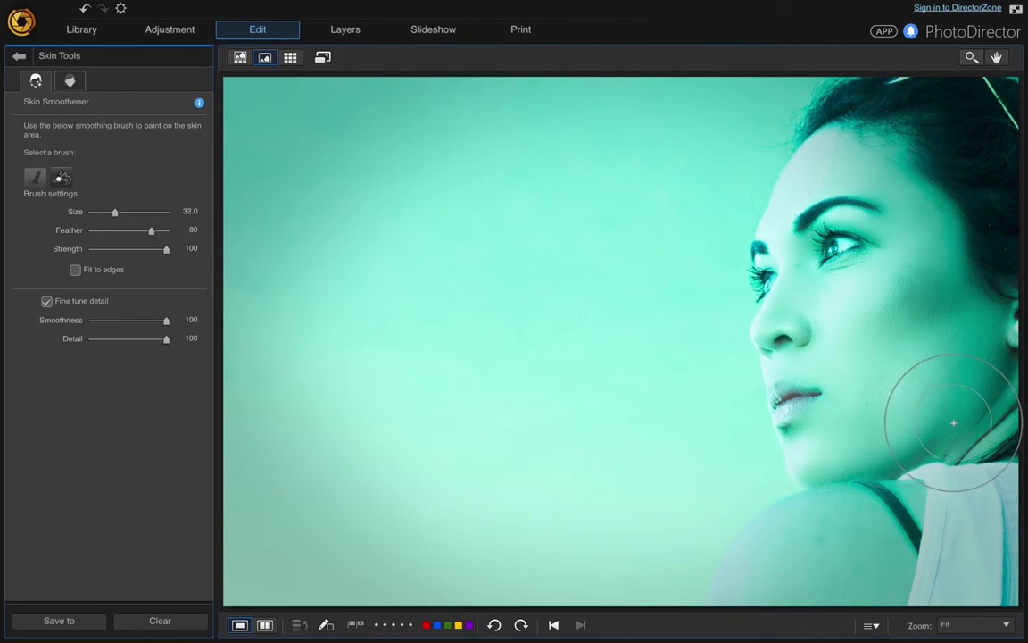
scroll(991, 393, "up", 1)
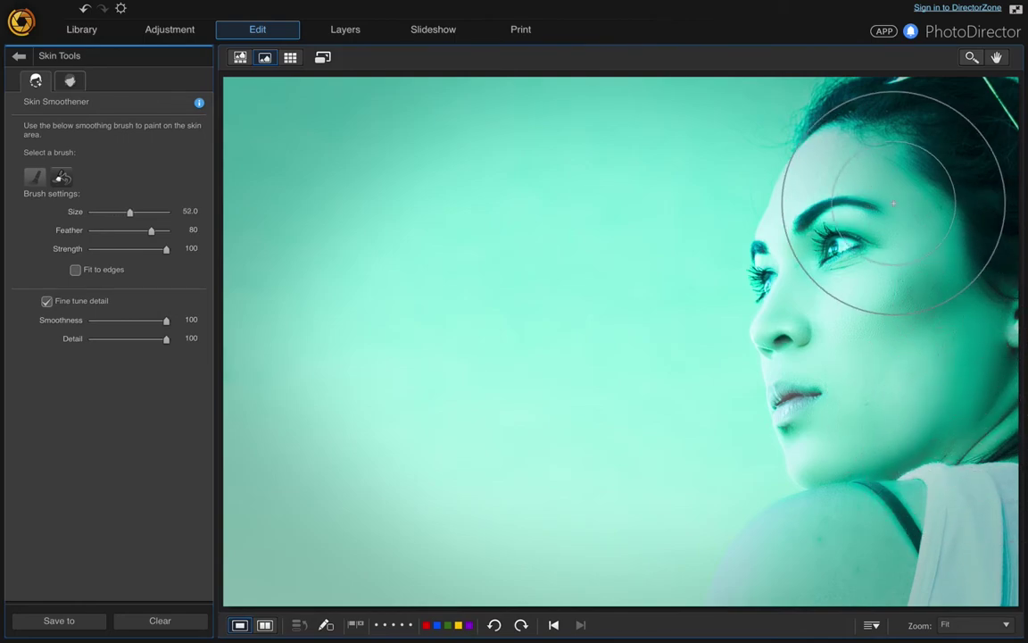
mouse_move(894, 203)
left_mouse_down()
mouse_move(861, 144)
mouse_move(883, 113)
mouse_move(786, 208)
mouse_move(822, 134)
mouse_move(811, 147)
mouse_move(781, 212)
mouse_move(794, 269)
mouse_move(757, 358)
left_mouse_up()
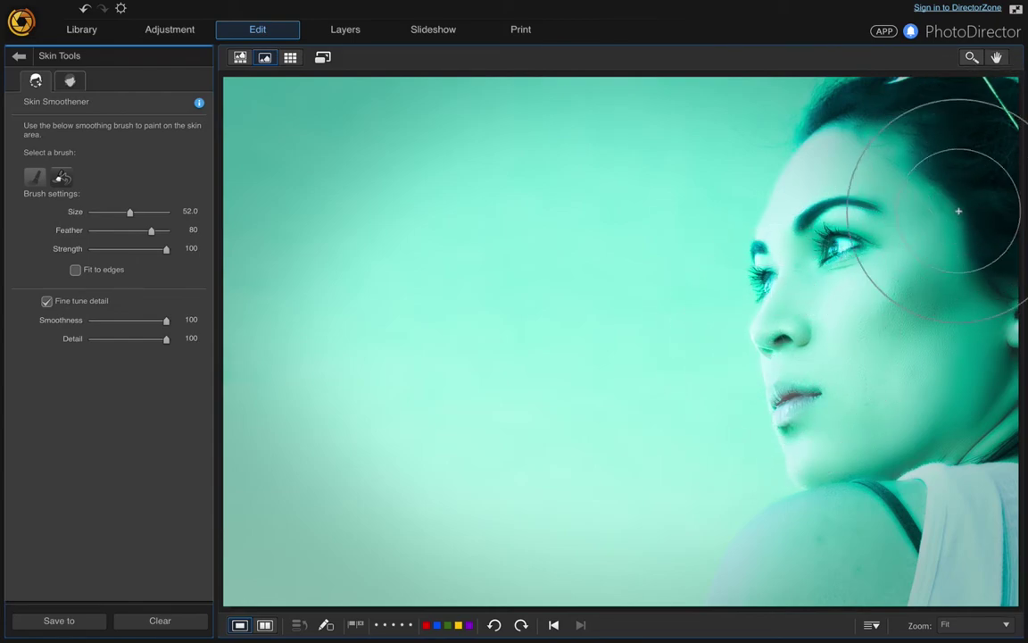
scroll(873, 548, "up", 1)
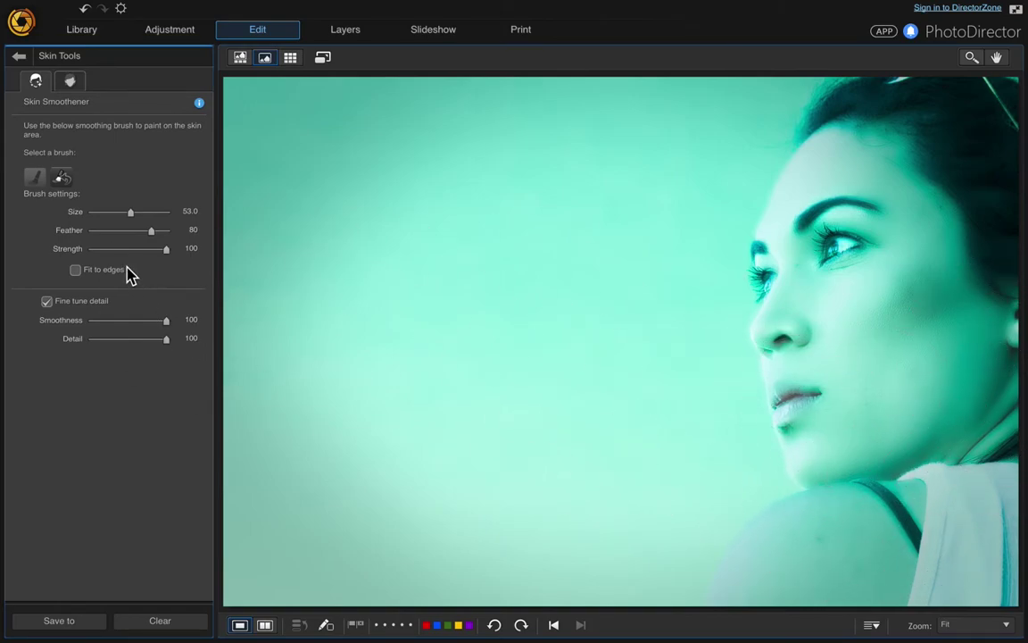
Step: Leave Skin Tools and save the smoothed portrait as a virtual copy
left_click(18, 58)
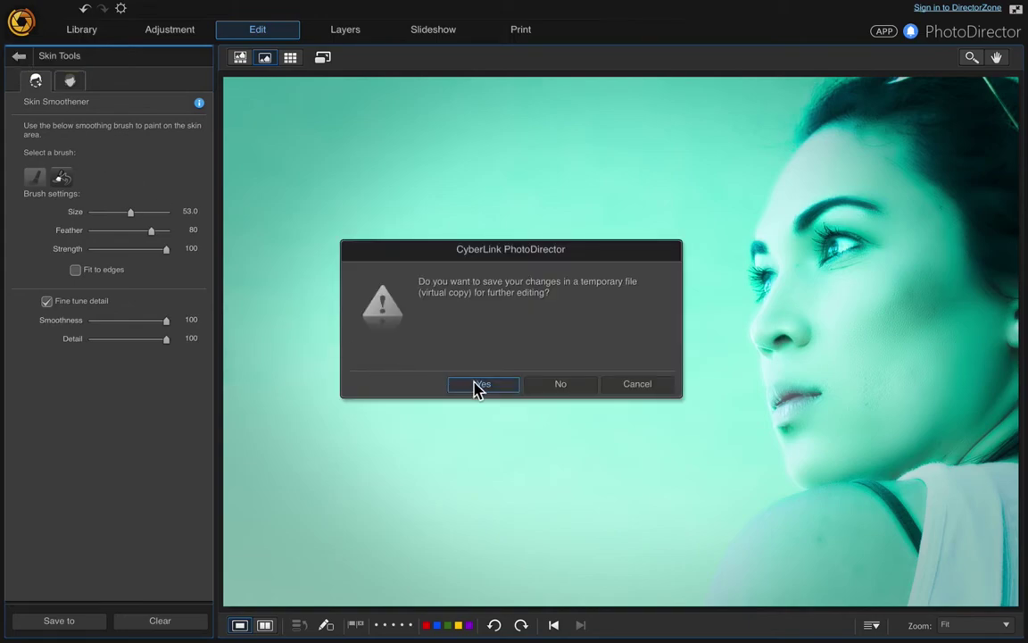
left_click(488, 392)
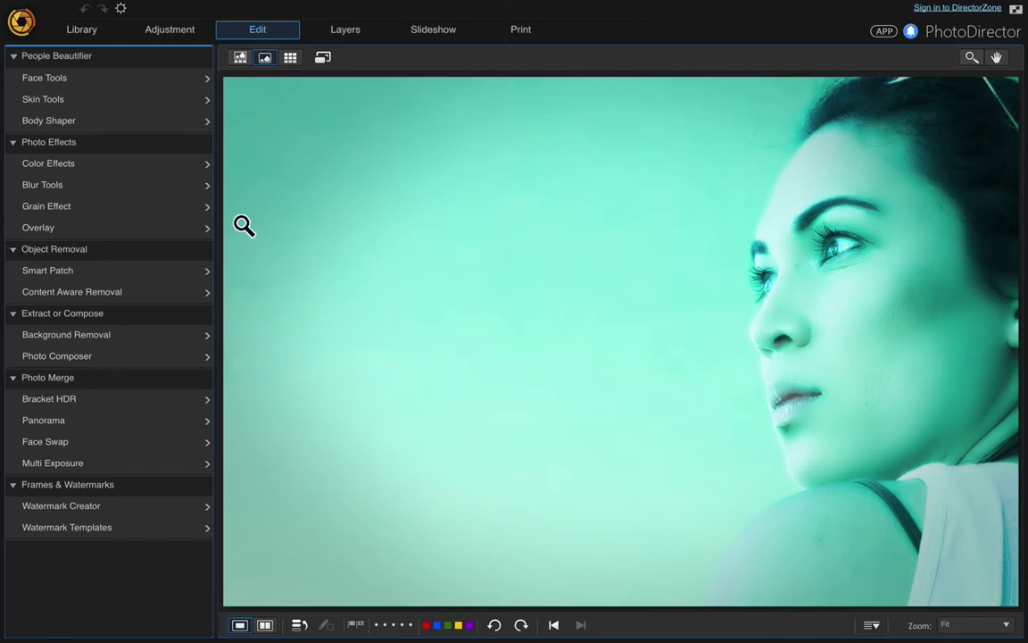
Step: Apply a Radial blur of degree 69 with its centre placed on her face near the nose
left_click(202, 188)
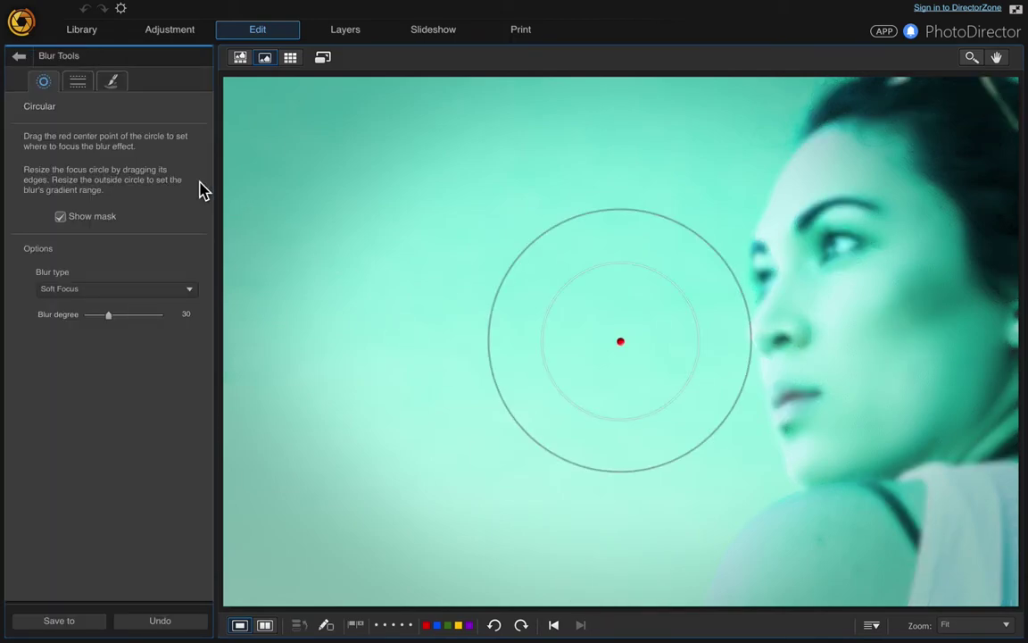
left_click(134, 290)
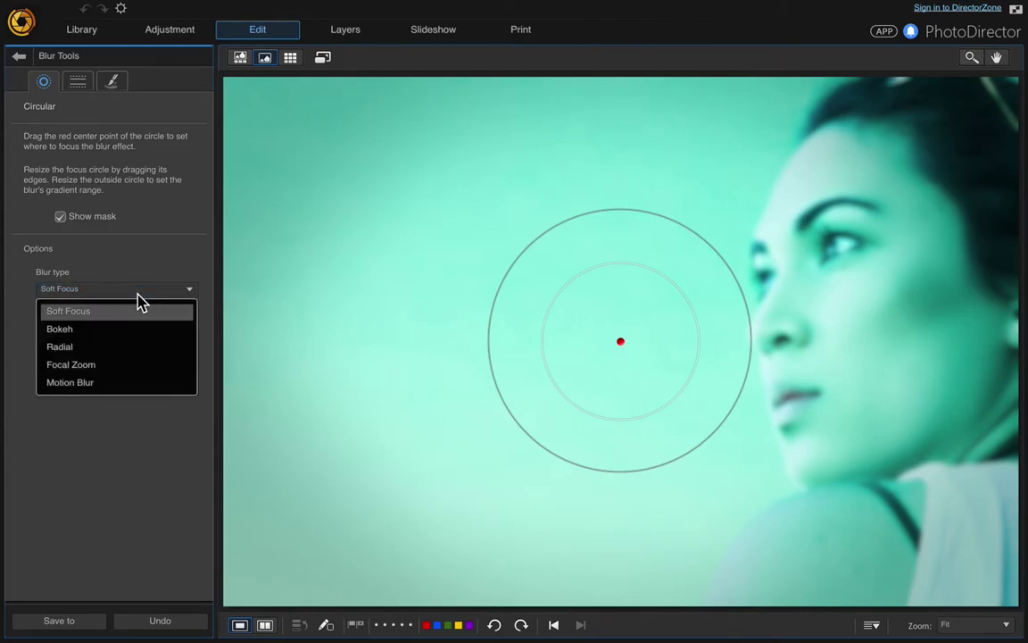
left_click(126, 350)
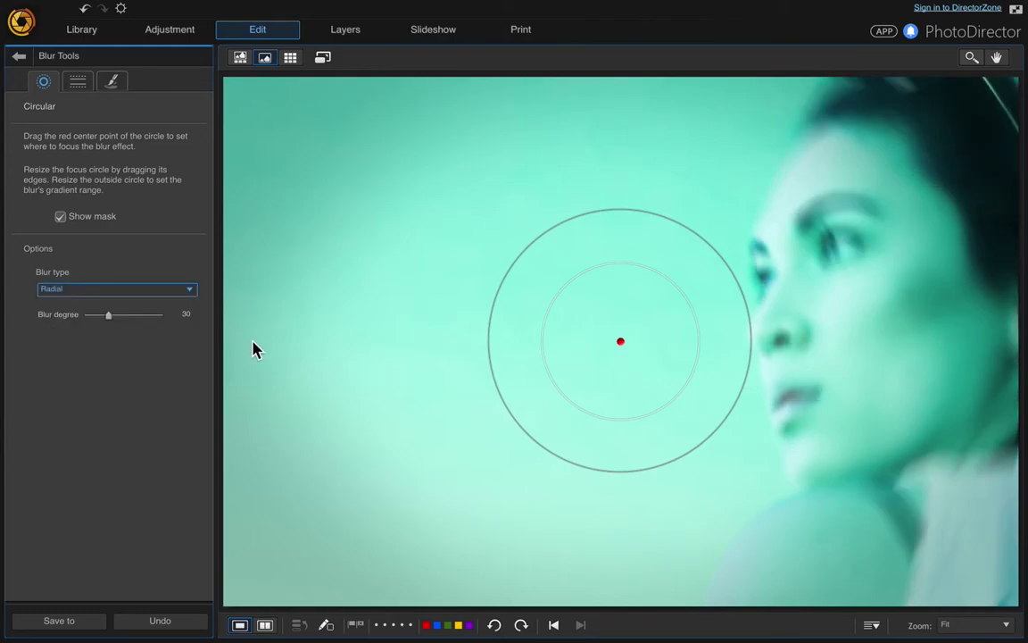
left_click_drag(620, 333, 799, 325)
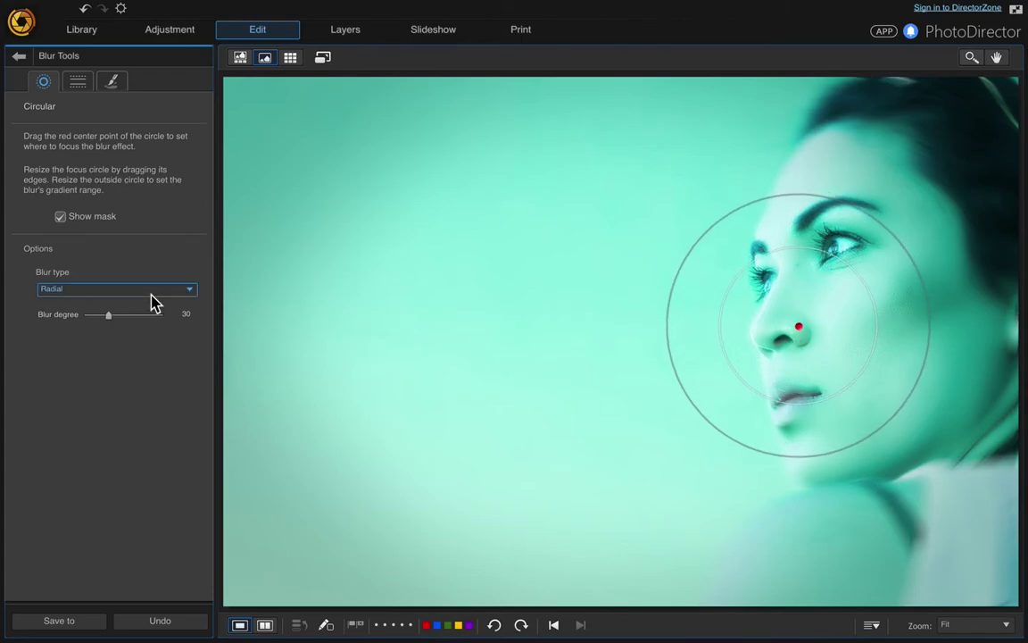
left_click_drag(111, 317, 139, 323)
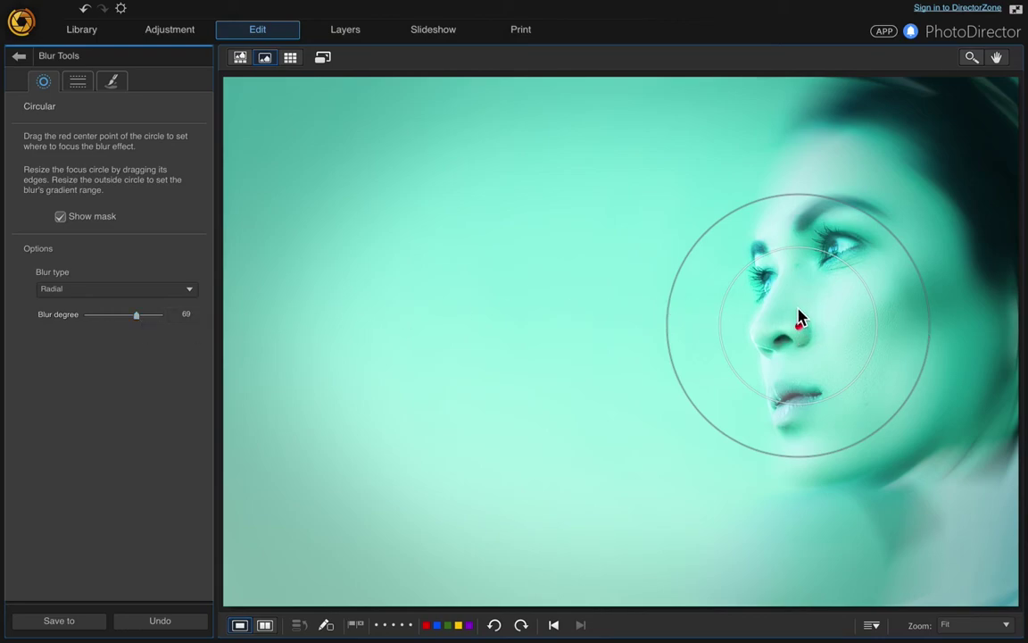
left_click_drag(797, 324, 798, 307)
Step: Toggle the blur mask off and back on, then save the blurred portrait as a virtual copy
left_click(60, 218)
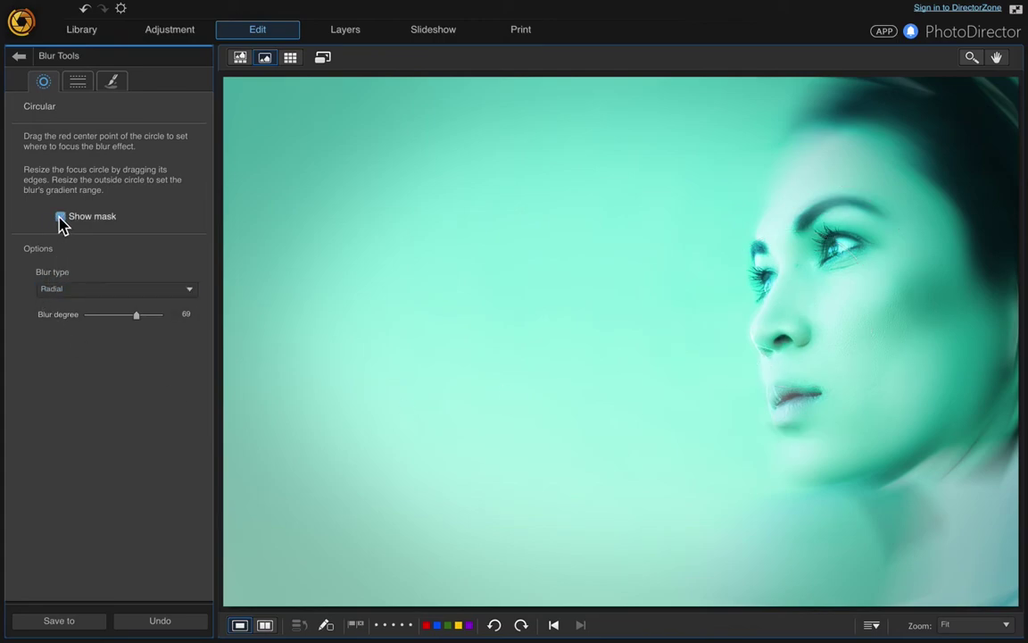
left_click(59, 219)
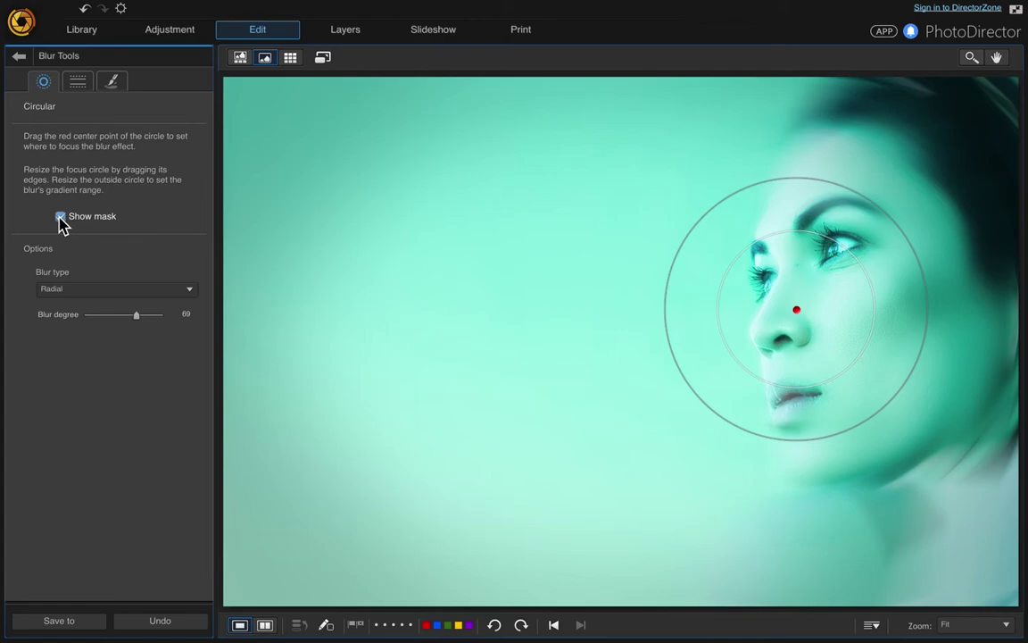
left_click(17, 57)
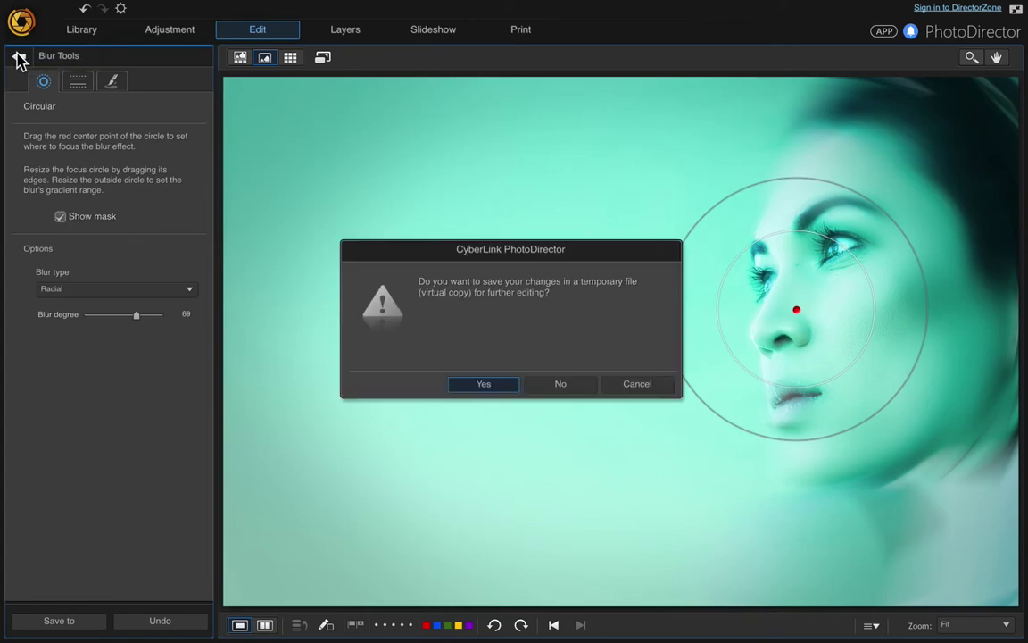
left_click(507, 385)
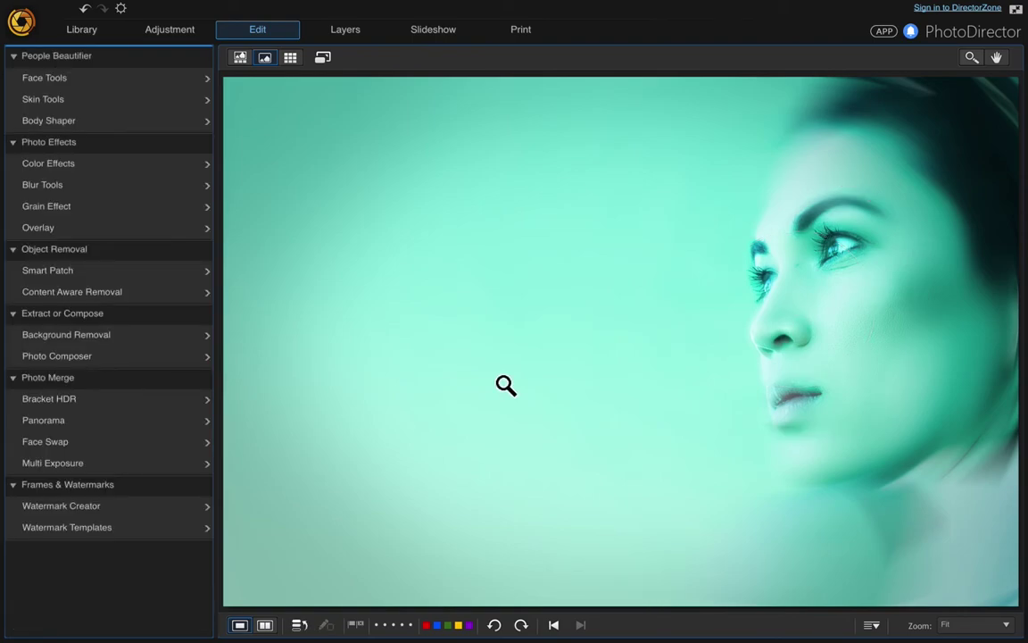
Step: Add Calendar.png as a photo layer on top of the blurred teal portrait
left_click(347, 36)
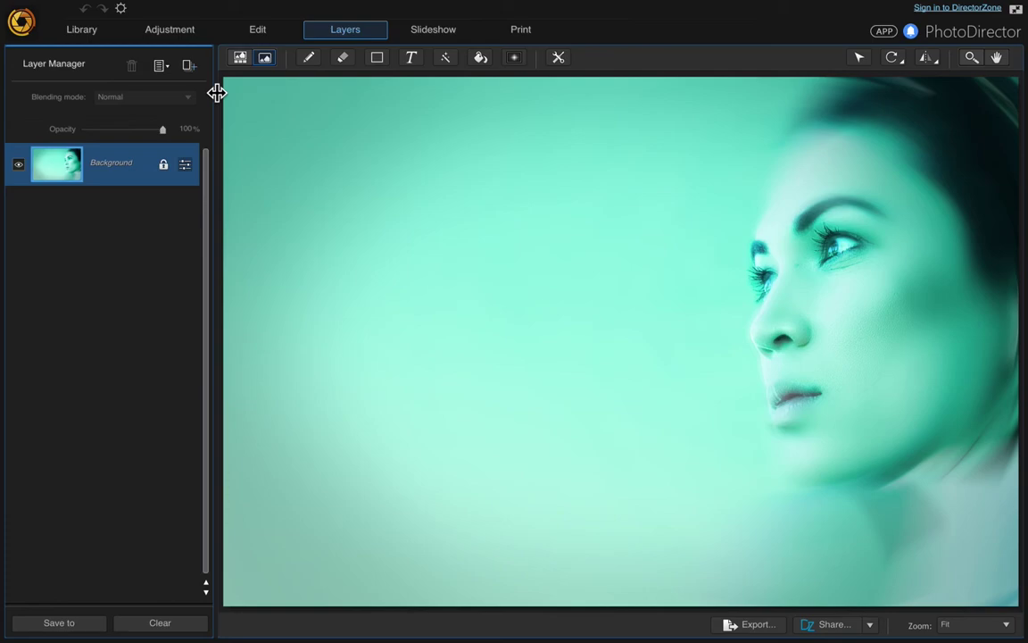
left_click(190, 66)
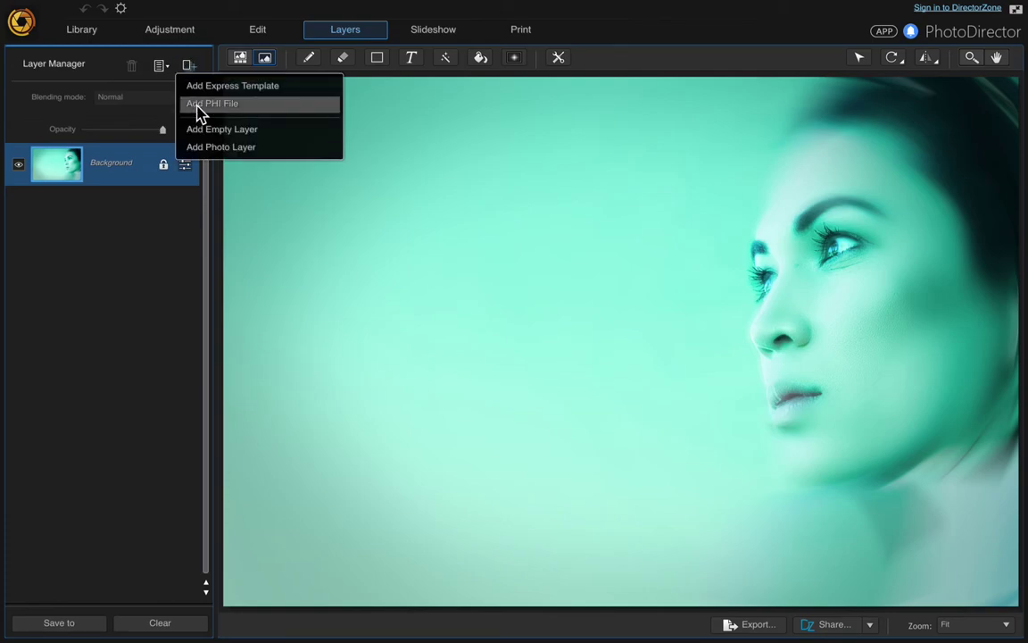
left_click(203, 149)
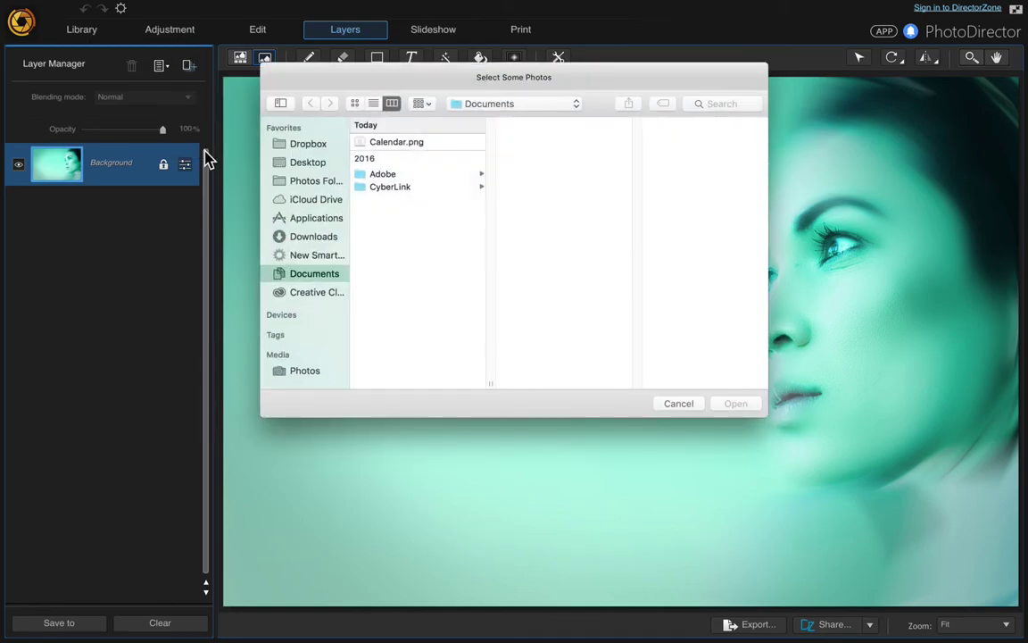
double_click(391, 146)
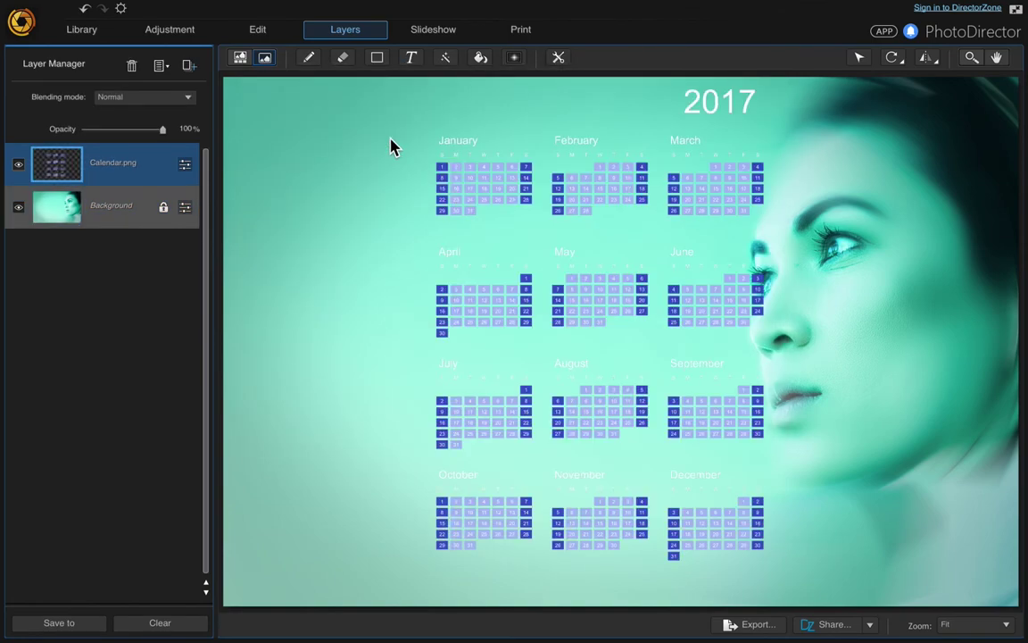
Step: Shift the calendar layer slightly left and change its blending mode so the cells turn dark teal
left_click(859, 59)
left_click(859, 59)
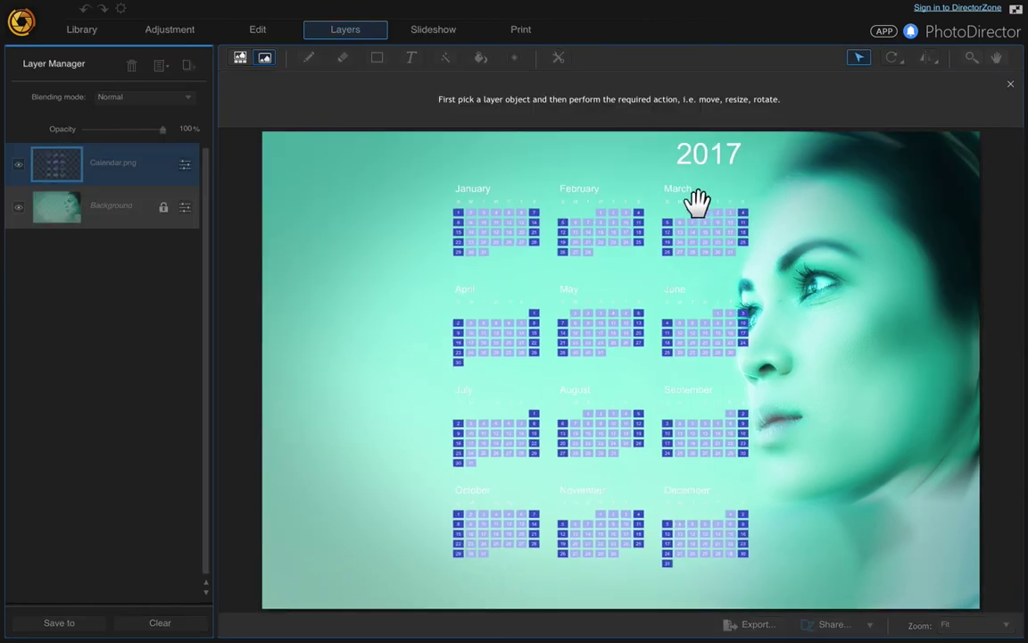
left_click_drag(650, 207, 624, 203)
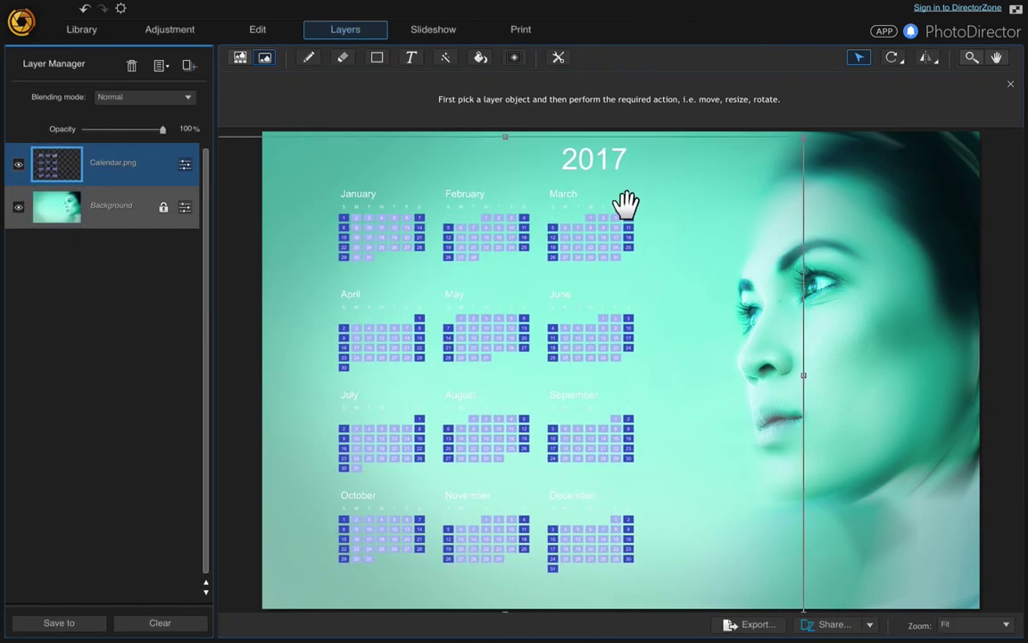
left_click_drag(621, 203, 634, 203)
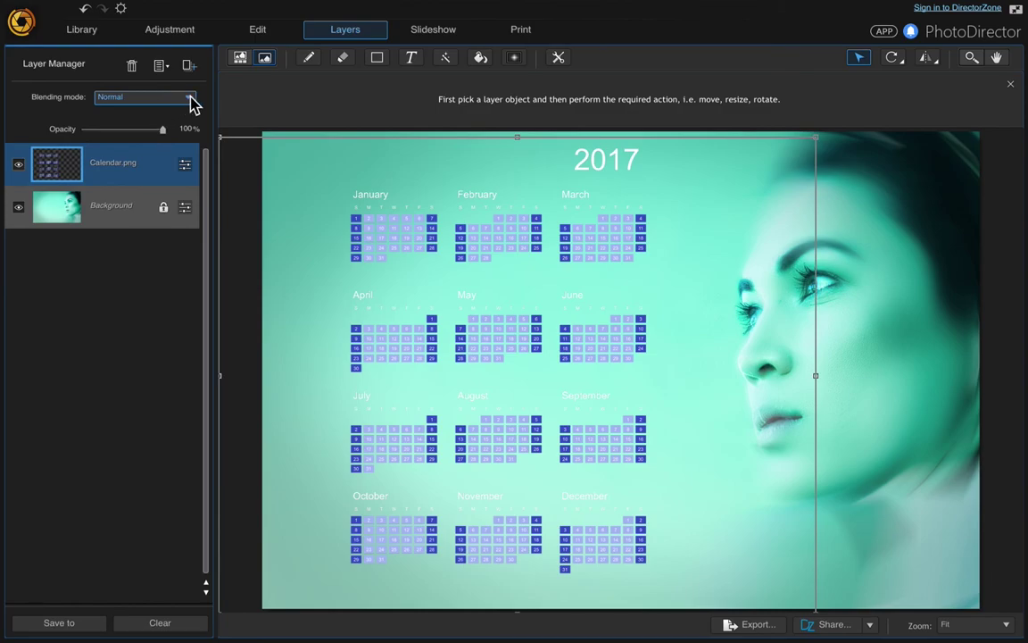
left_click(190, 100)
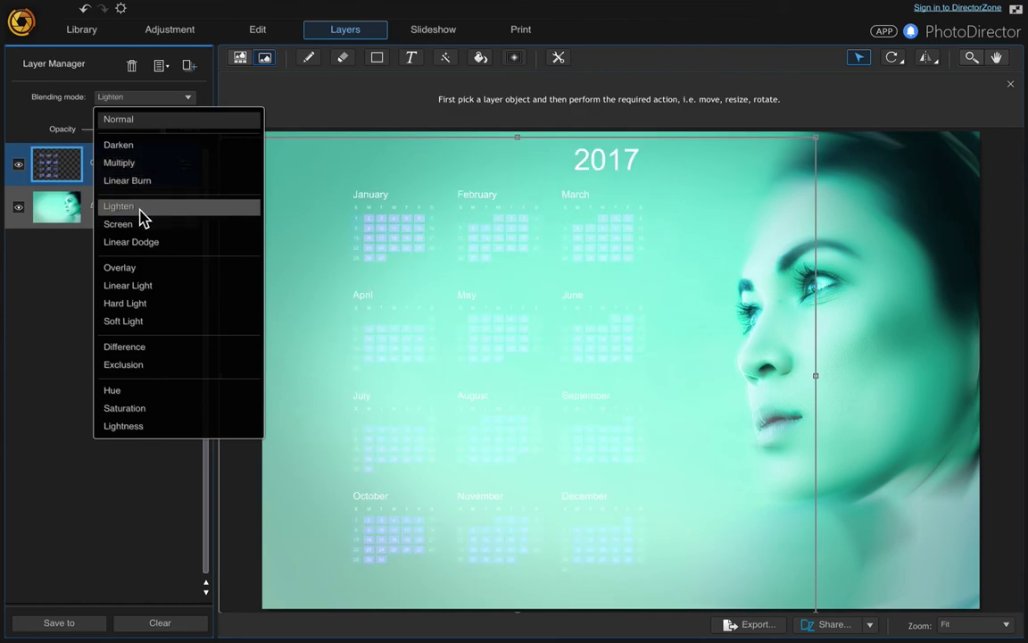
left_click(181, 369)
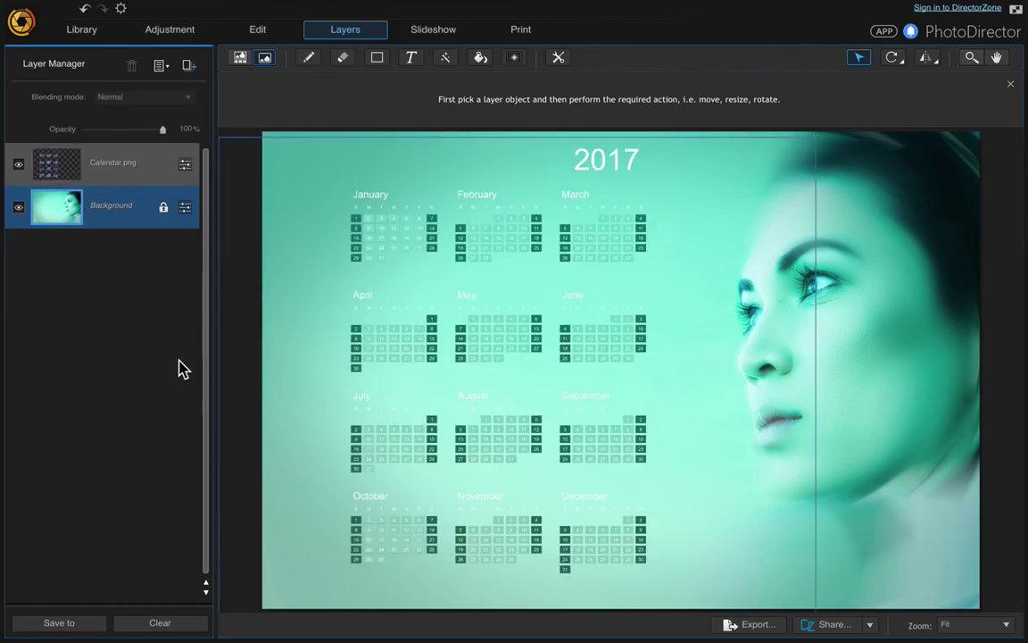
Step: Use Merge All to flatten the calendar and portrait into one Background layer
left_click(161, 70)
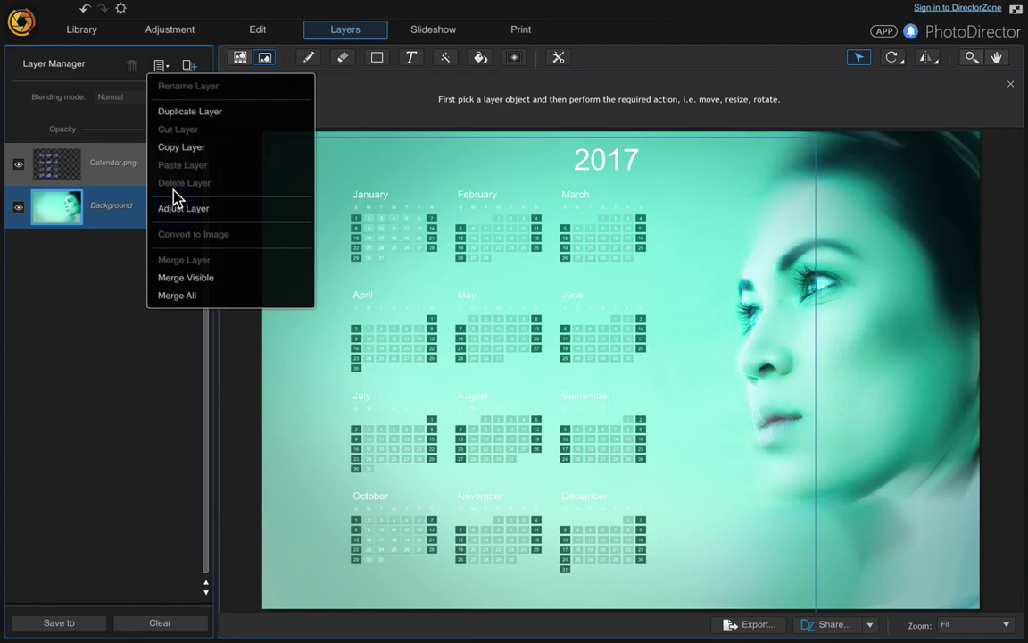
left_click(176, 297)
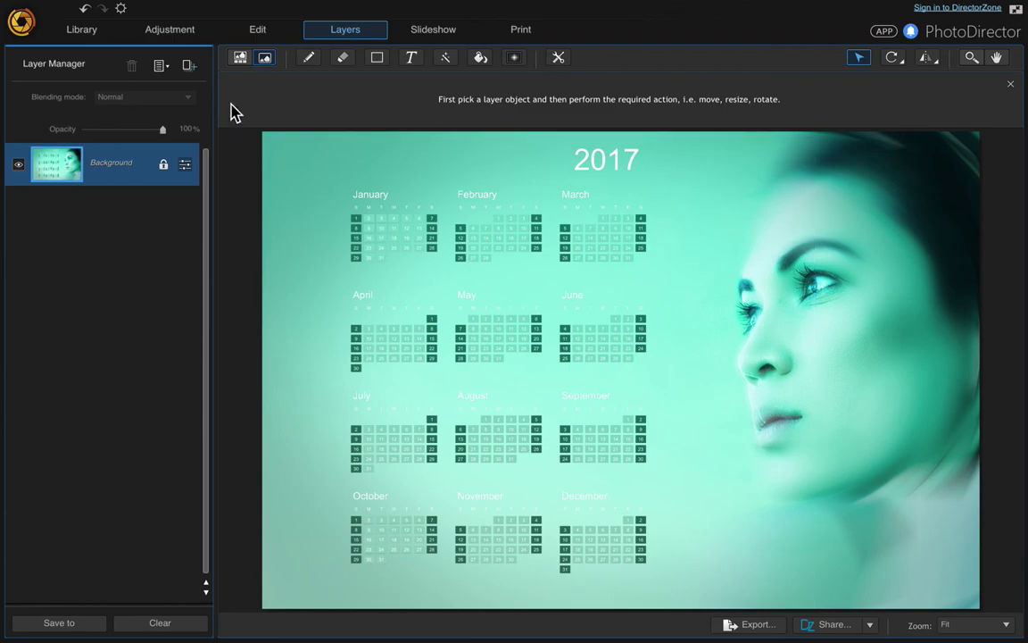
left_click(197, 8)
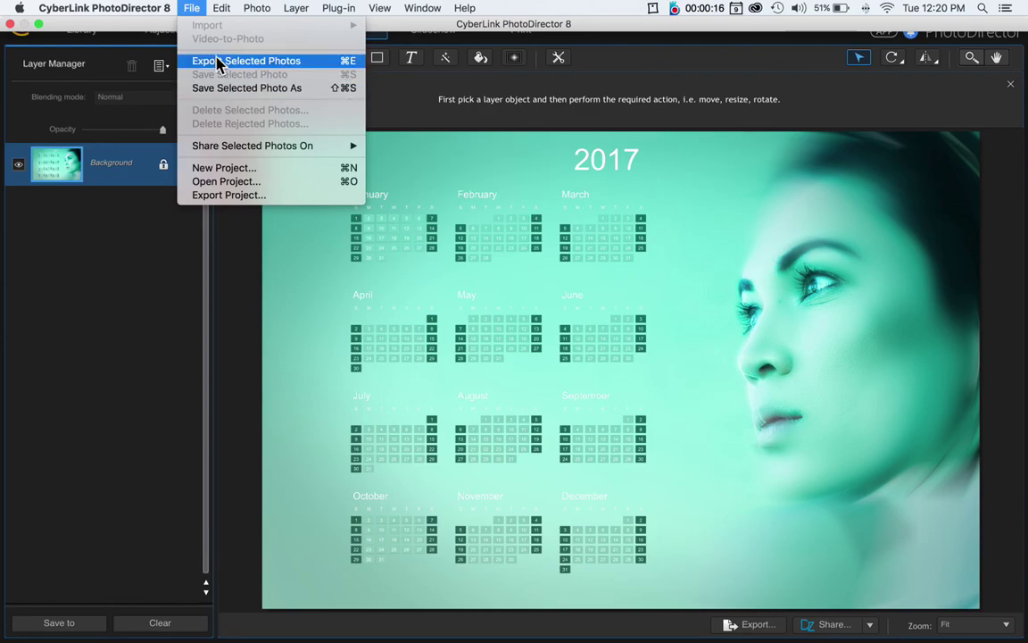
left_click(173, 220)
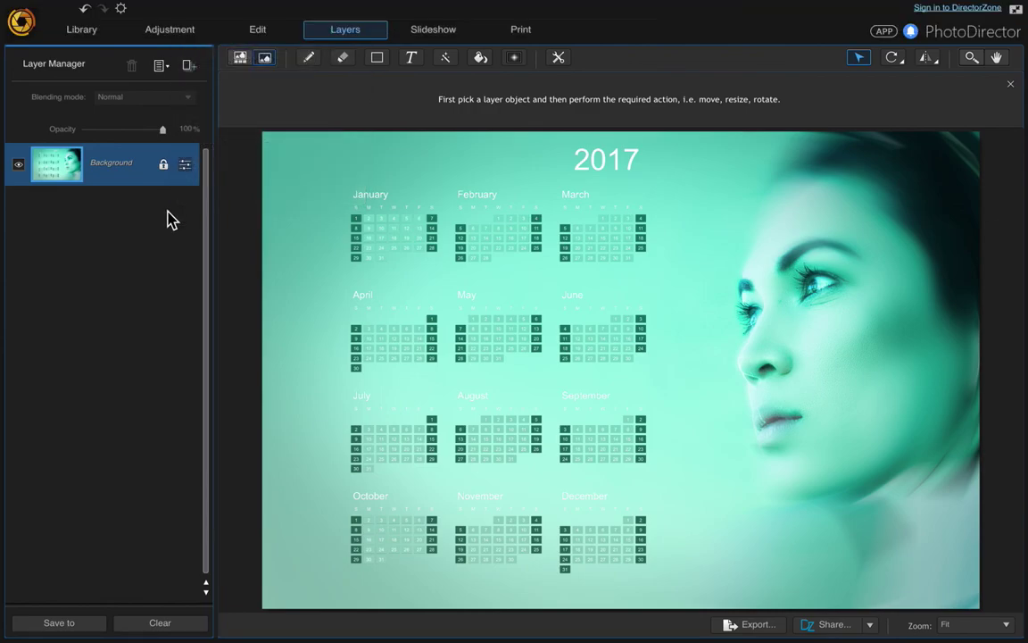